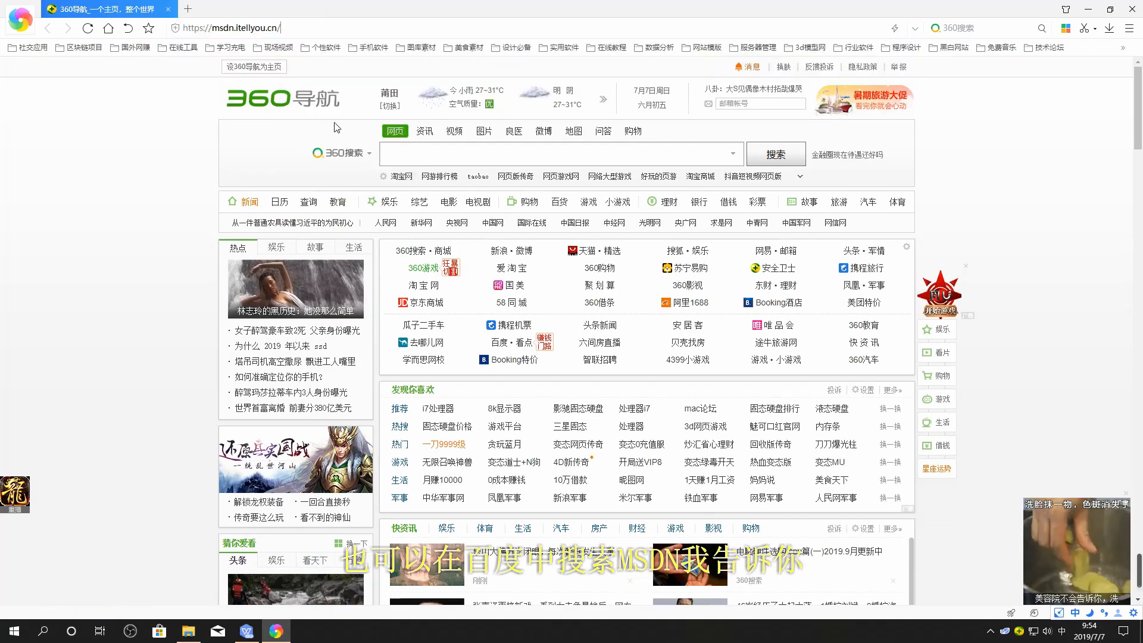
Step: Open msdn.itellyou.cn and list the Windows 10, Version 1903 (Updated June 2019) images in the operating systems category
key(Return)
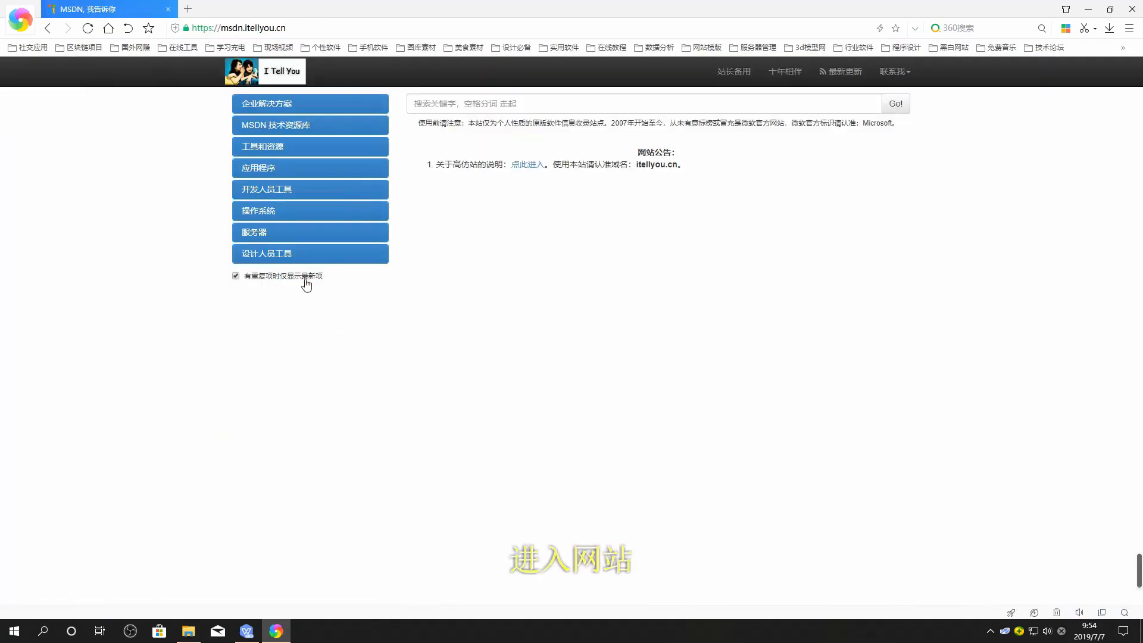
click(267, 213)
scroll(305, 299, down, 5)
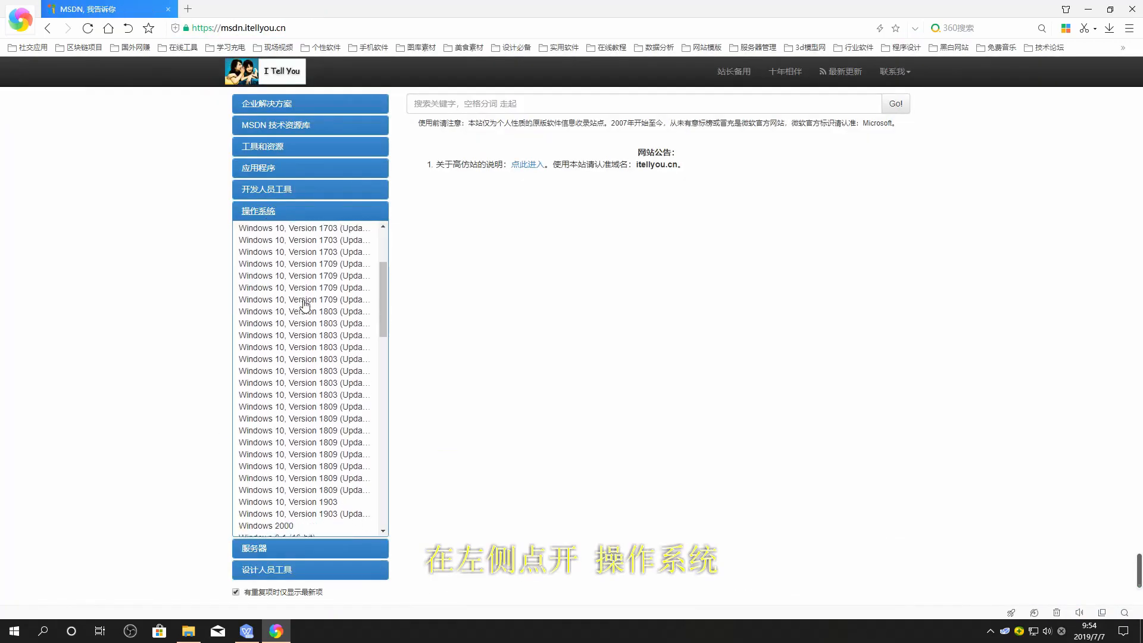
click(308, 410)
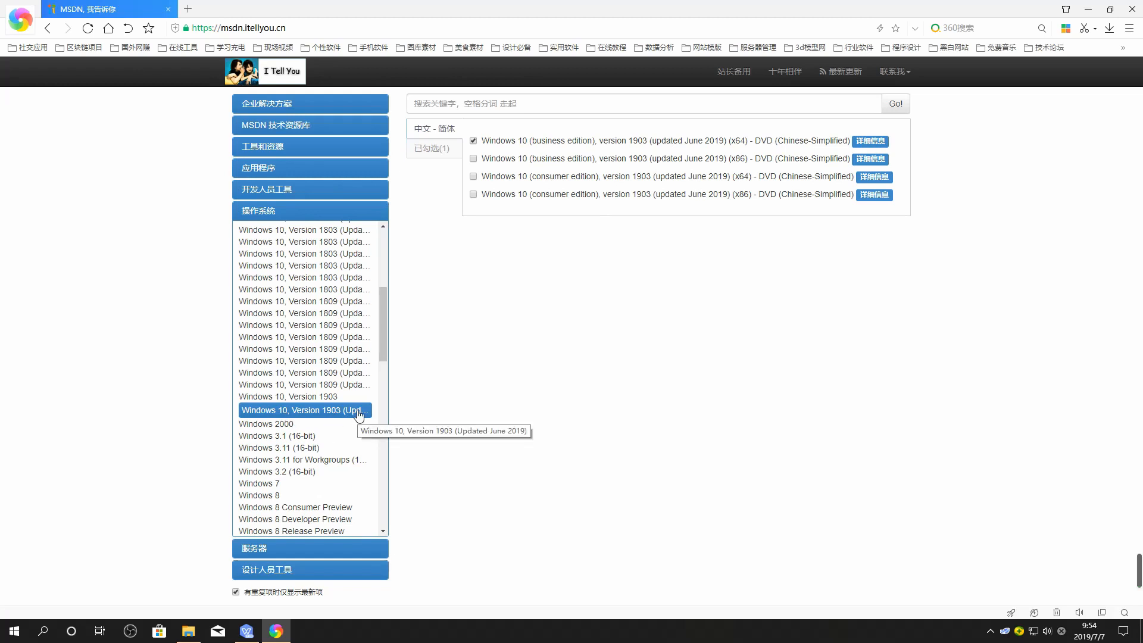
Step: Show the details of the business edition x64 image and check its release date, download link and disclaimer
click(874, 144)
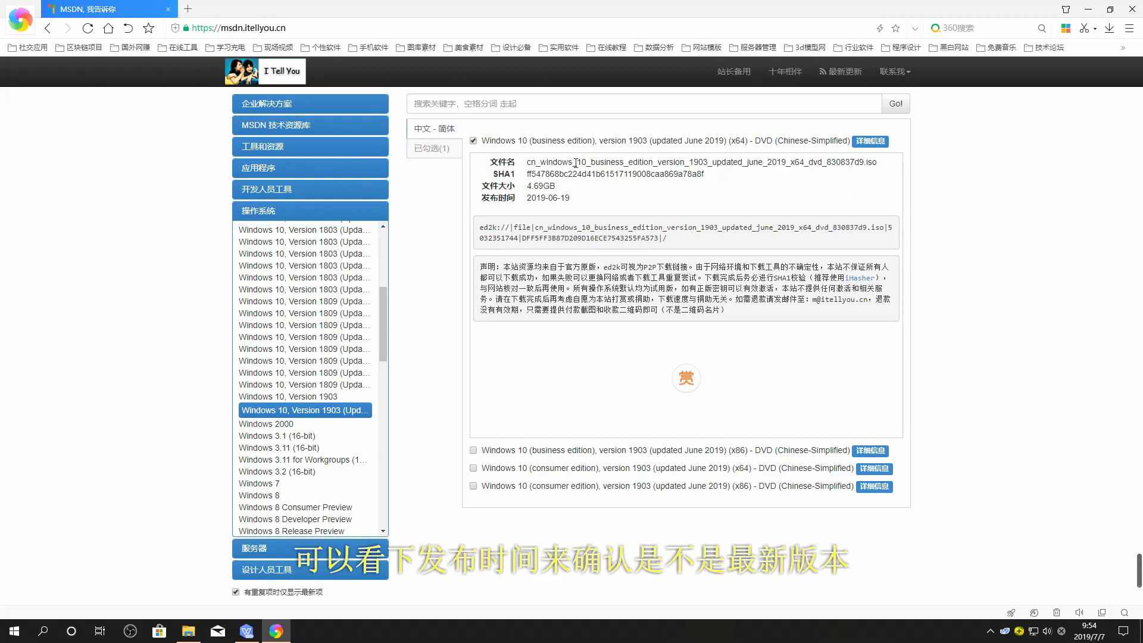
drag(526, 203, 571, 201)
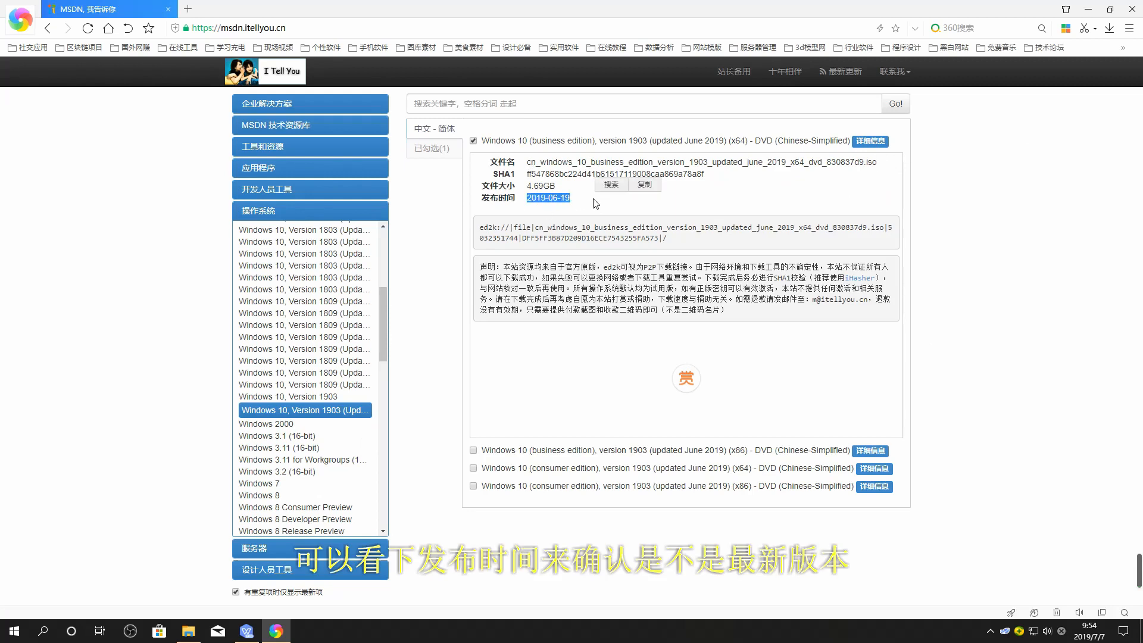
click(512, 222)
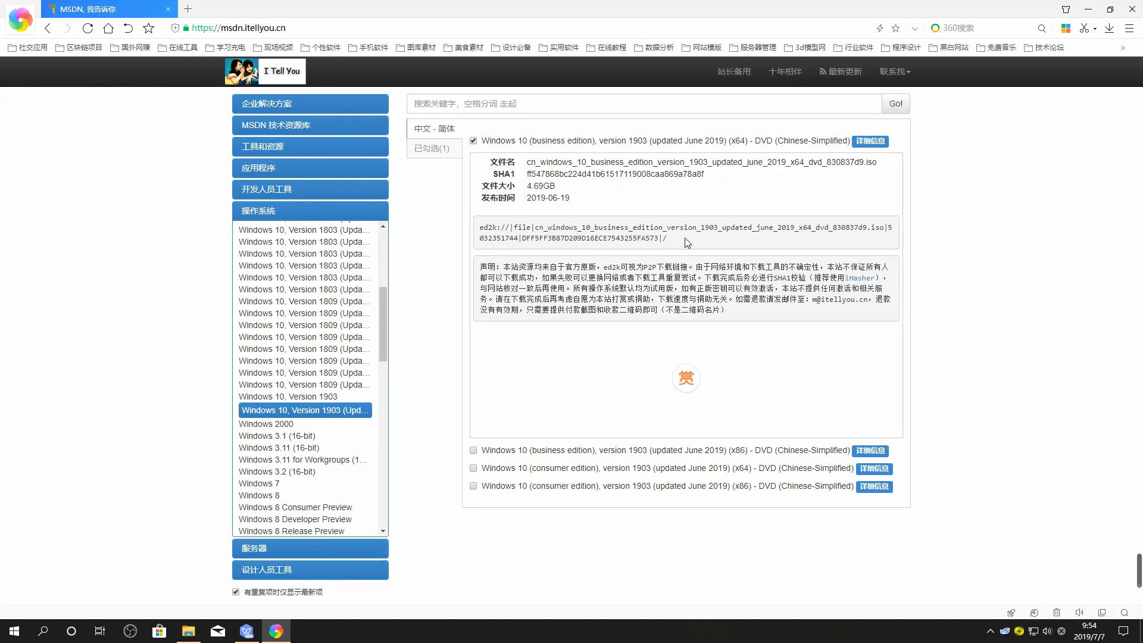
drag(686, 236, 578, 238)
click(517, 275)
drag(505, 270, 766, 323)
click(752, 319)
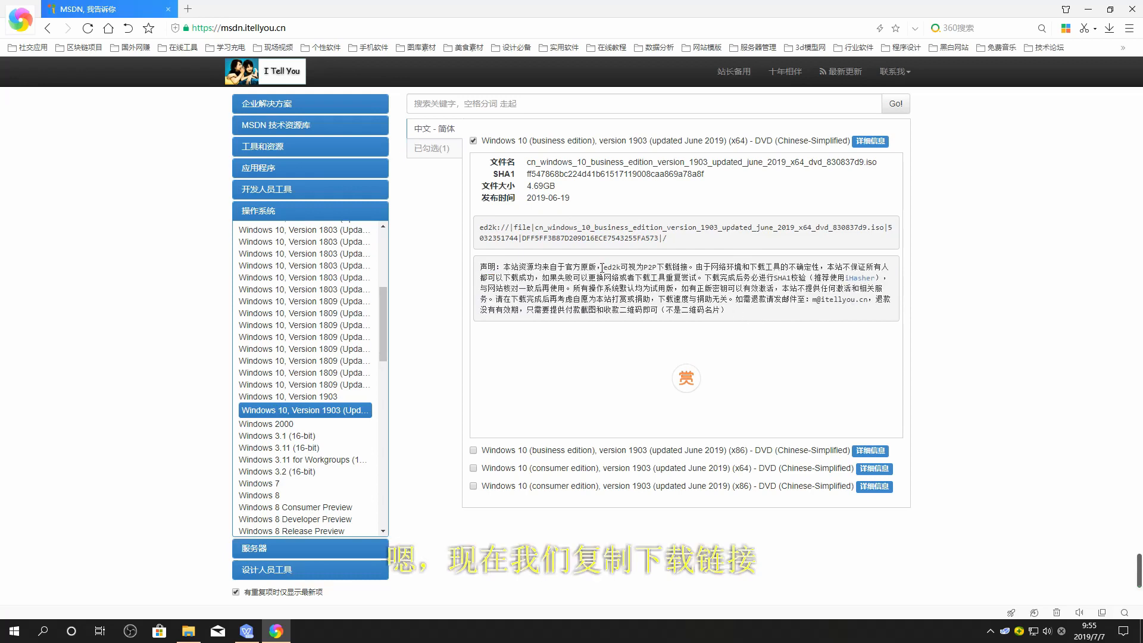
Step: Copy the full ed2k download link of the business edition x64 ISO and minimize the browser
drag(676, 241, 478, 233)
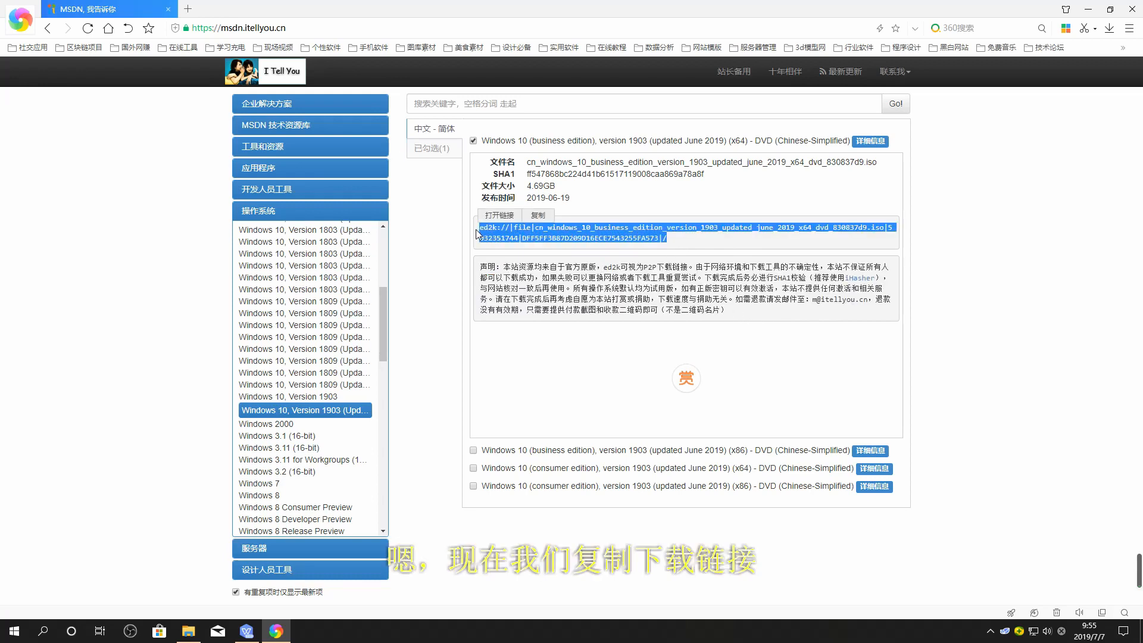
click(537, 216)
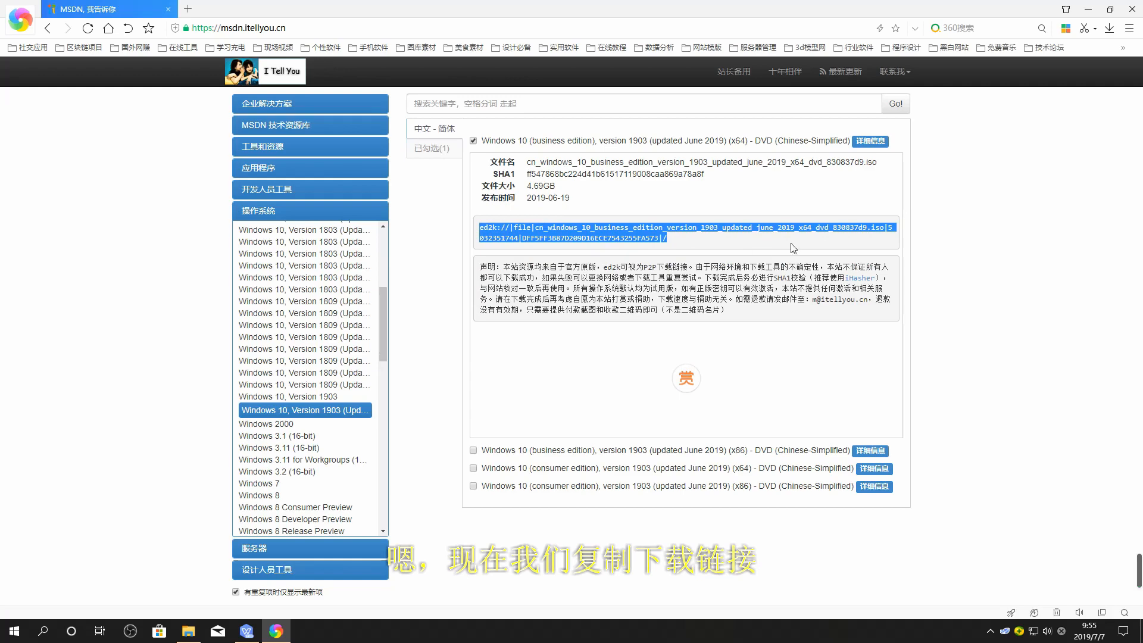
click(1087, 9)
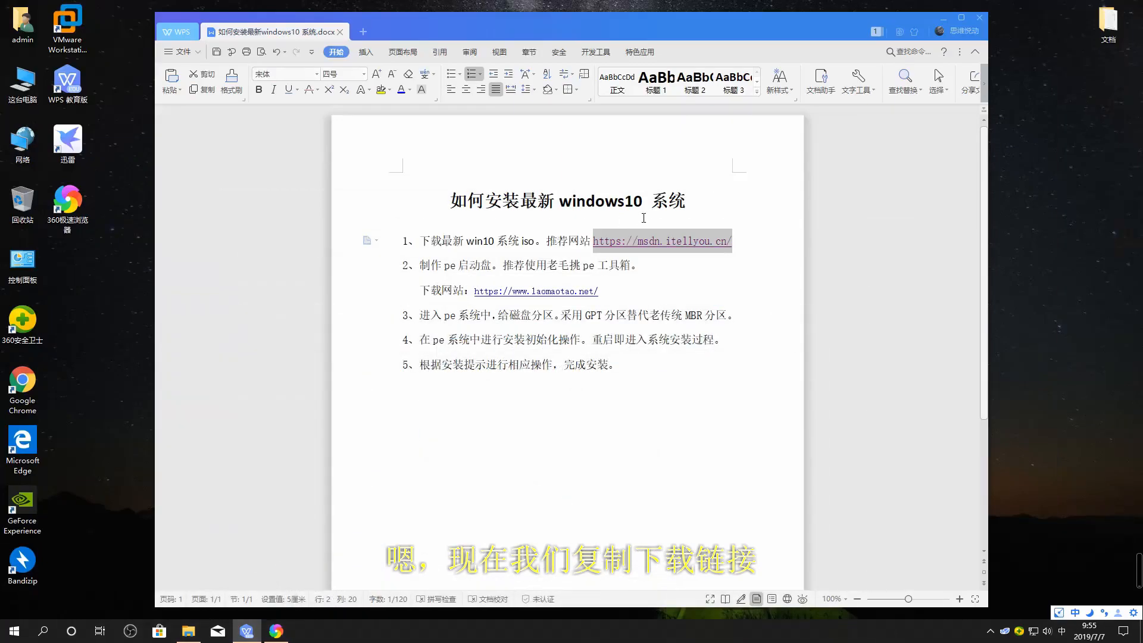
Step: Switch to 迅雷, start downloading the ISO from the copied ed2k link to G:\迅雷下载, and minimize the downloader
double_click(80, 149)
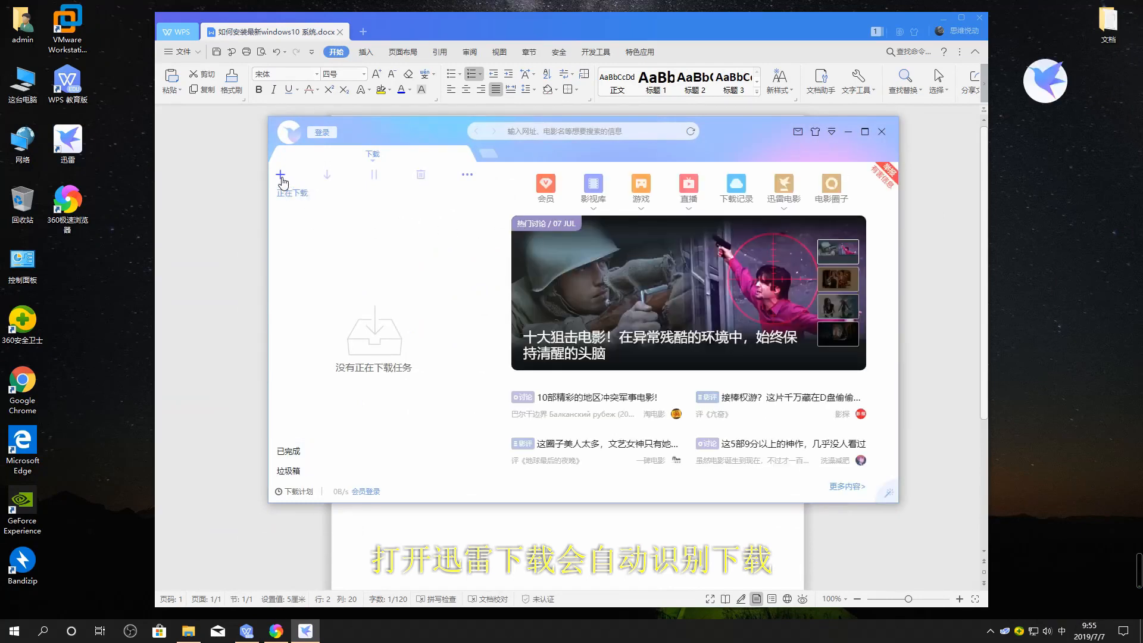
click(280, 175)
right_click(556, 282)
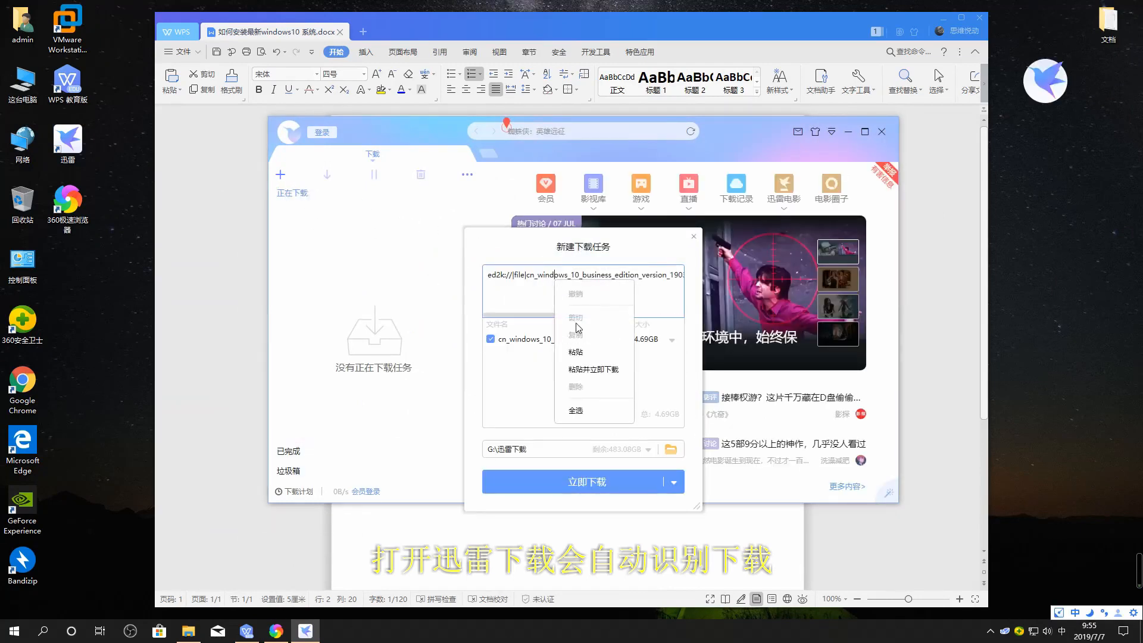
click(517, 302)
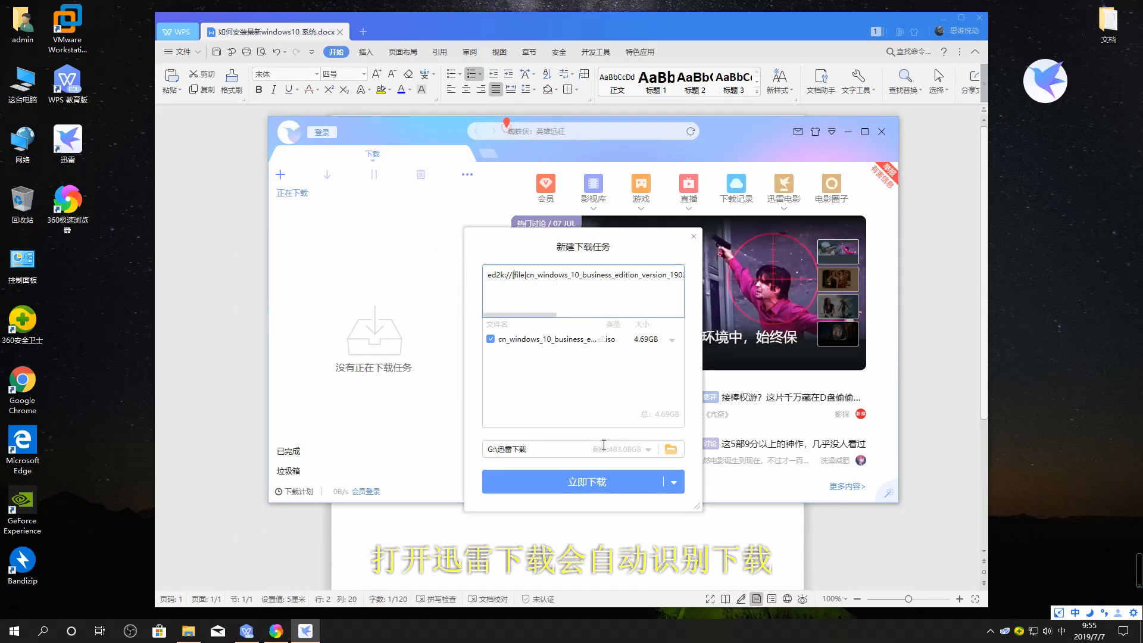
click(604, 491)
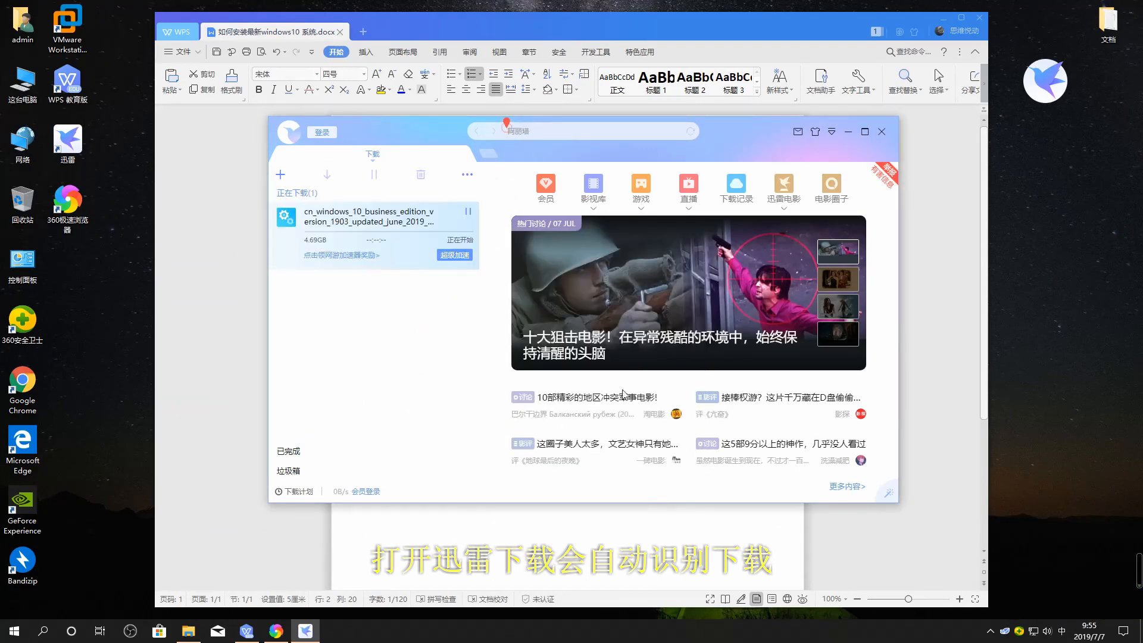
click(420, 253)
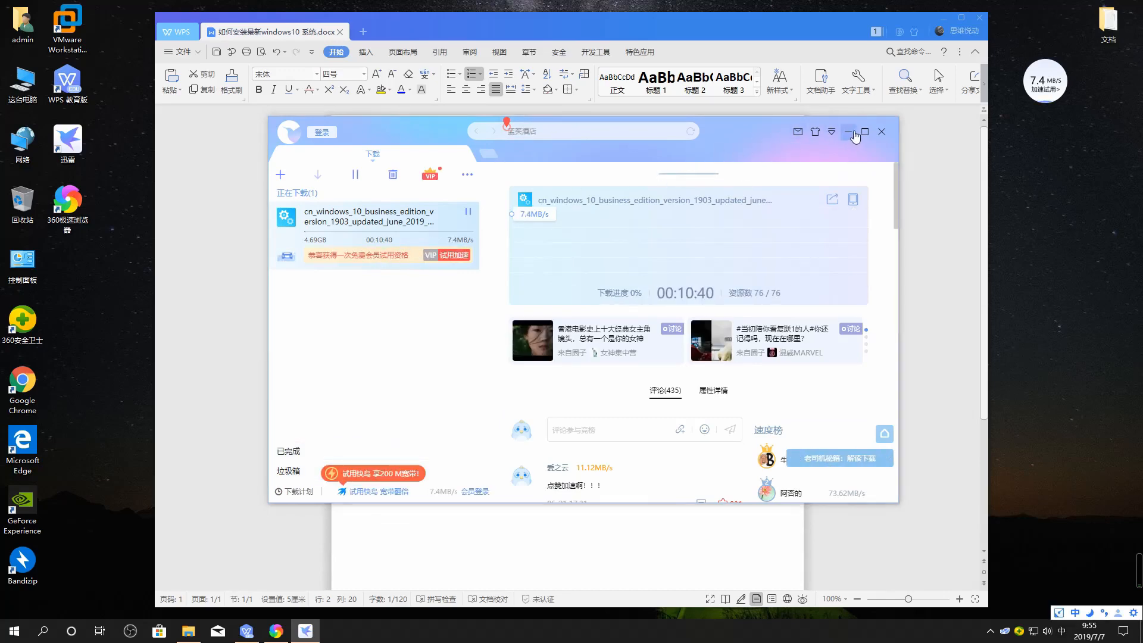
click(849, 132)
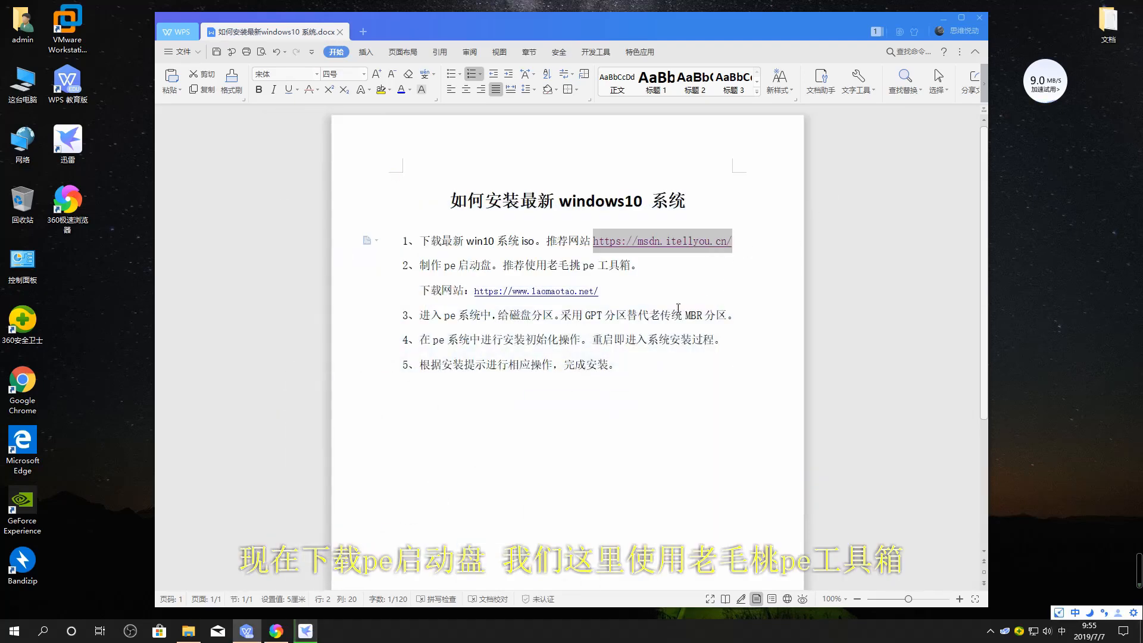
drag(420, 265, 475, 292)
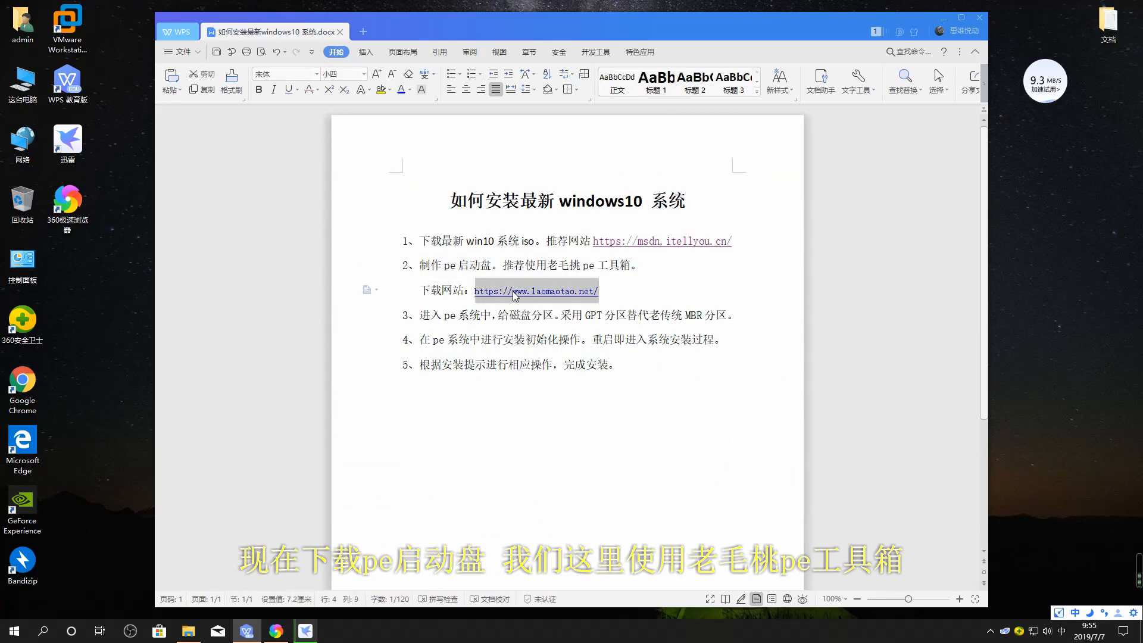
right_click(516, 295)
click(550, 304)
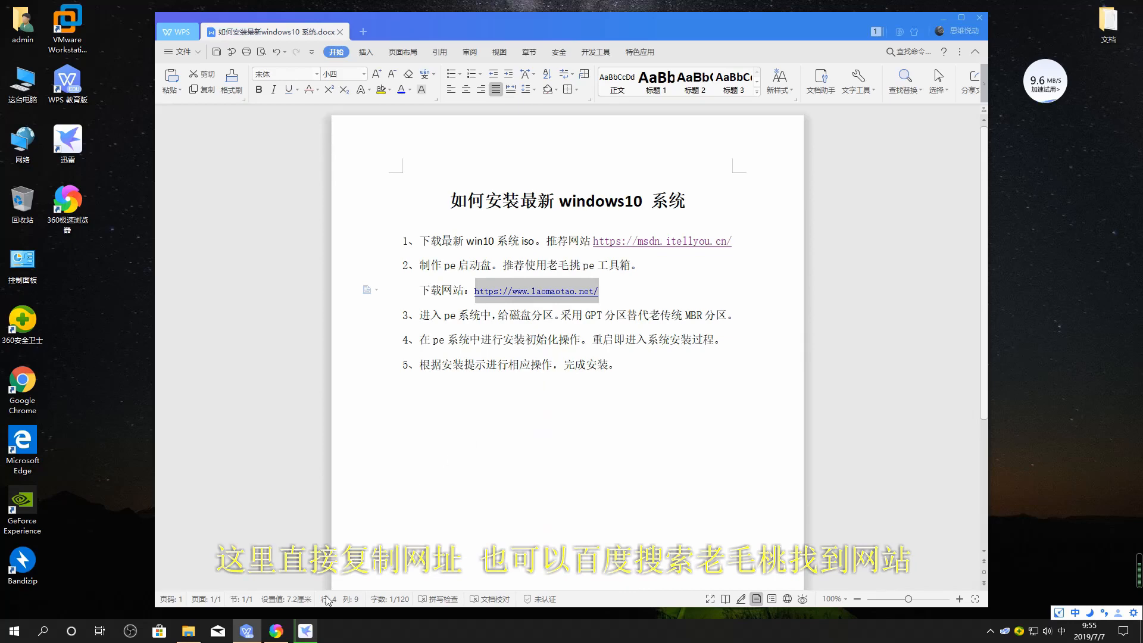
click(276, 631)
click(264, 28)
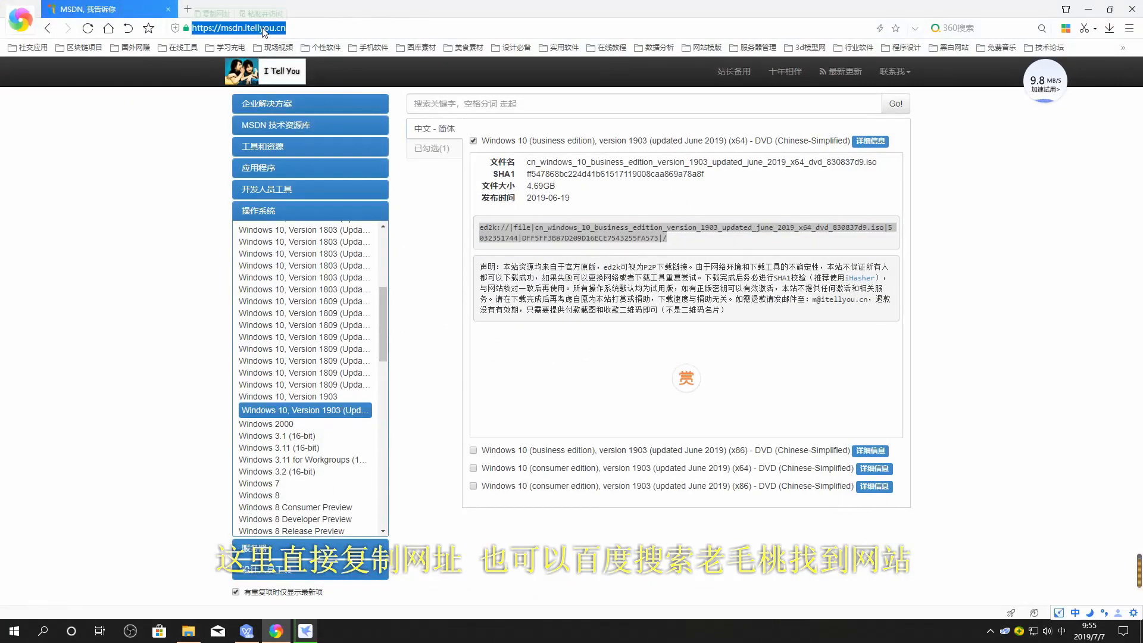
right_click(264, 31)
click(288, 96)
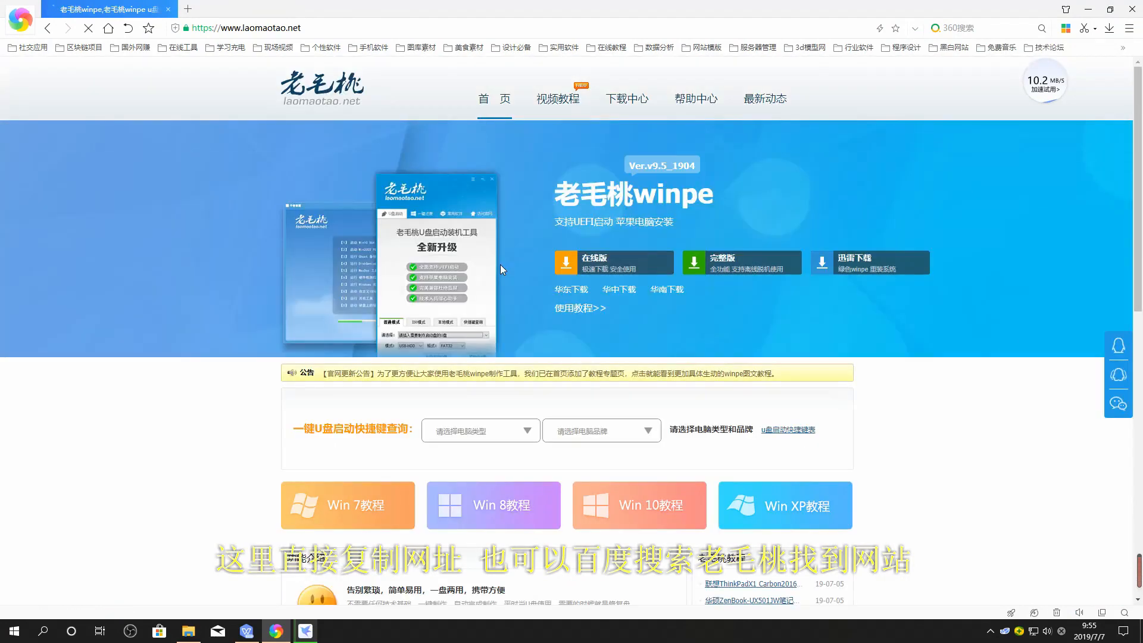
Step: Download the online version LaoMaoTao_v9.5_1904_Online.zip with 迅雷 to G:\迅雷下载, and minimize the open windows
click(580, 269)
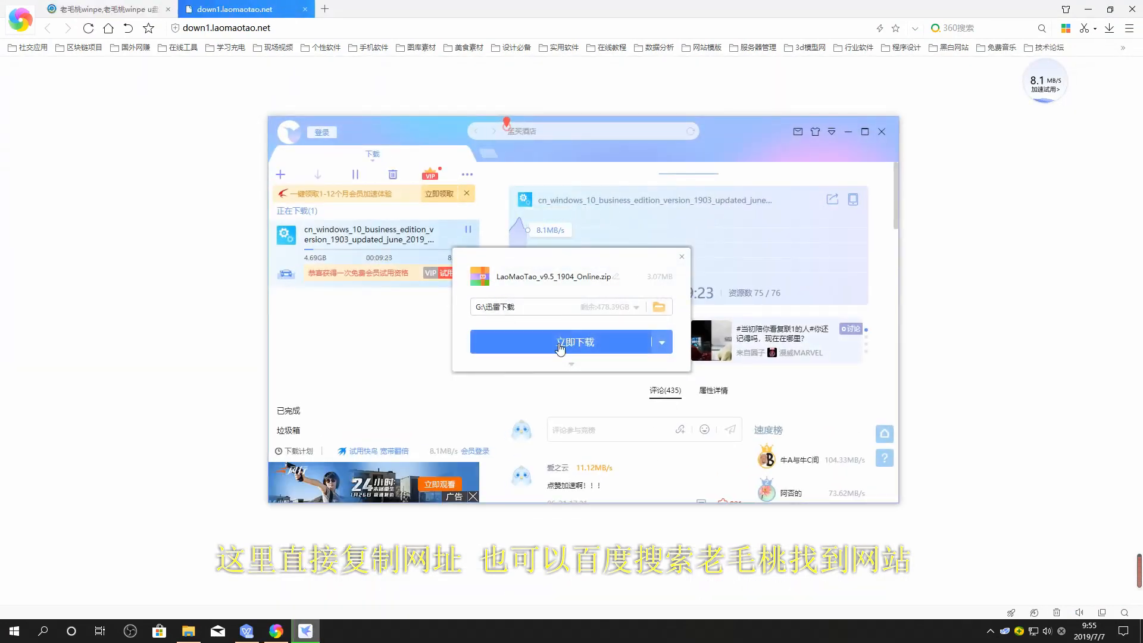
click(536, 342)
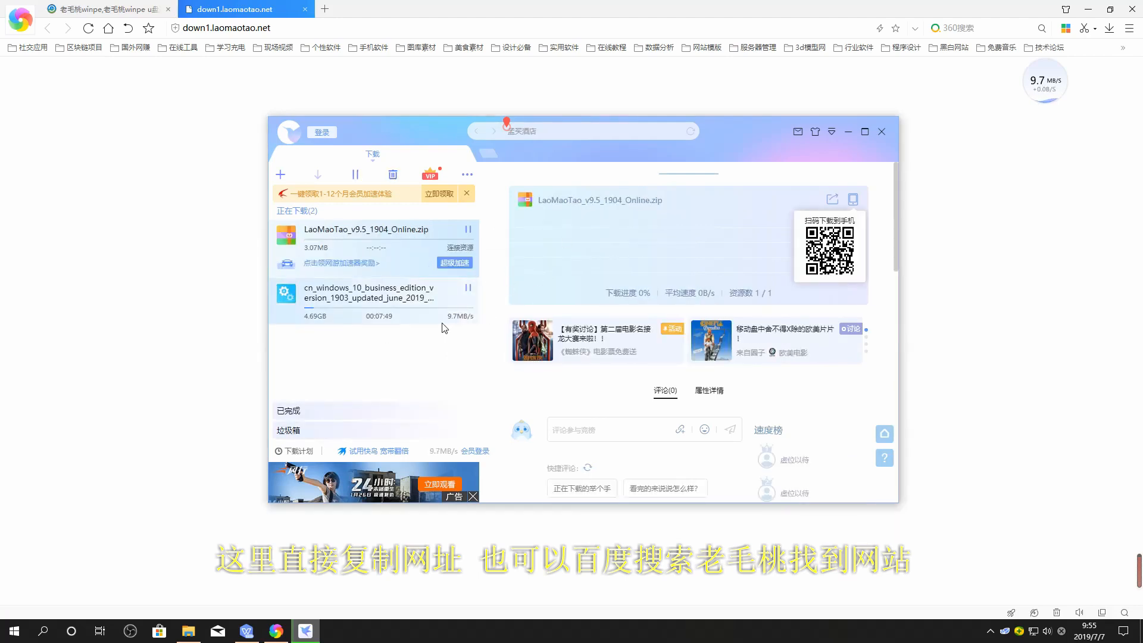
click(1088, 9)
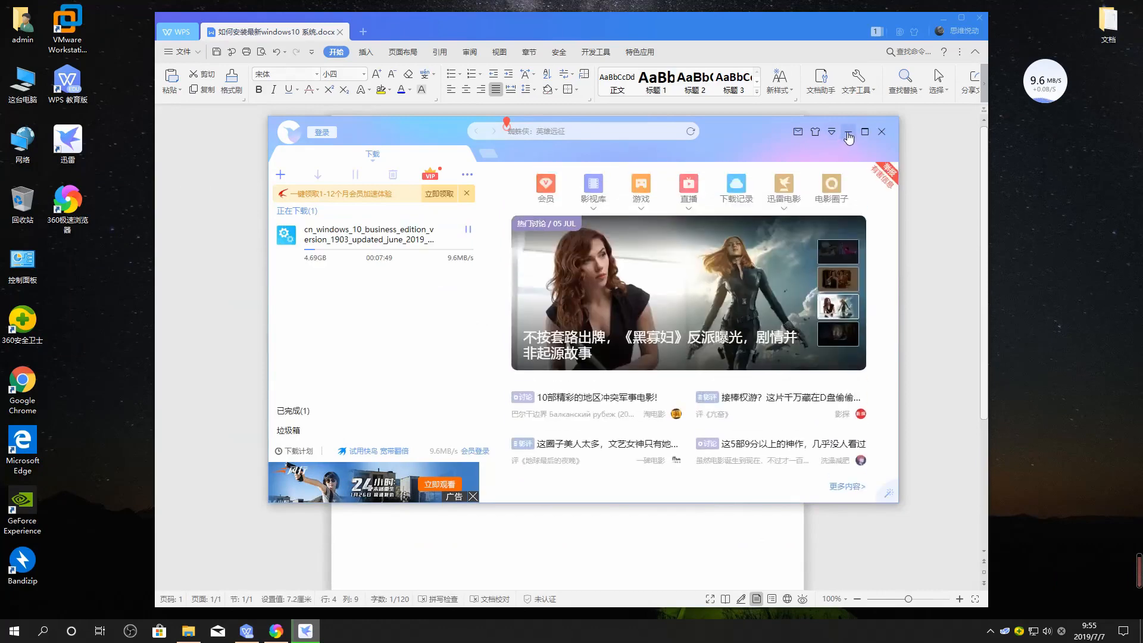
click(849, 132)
click(943, 19)
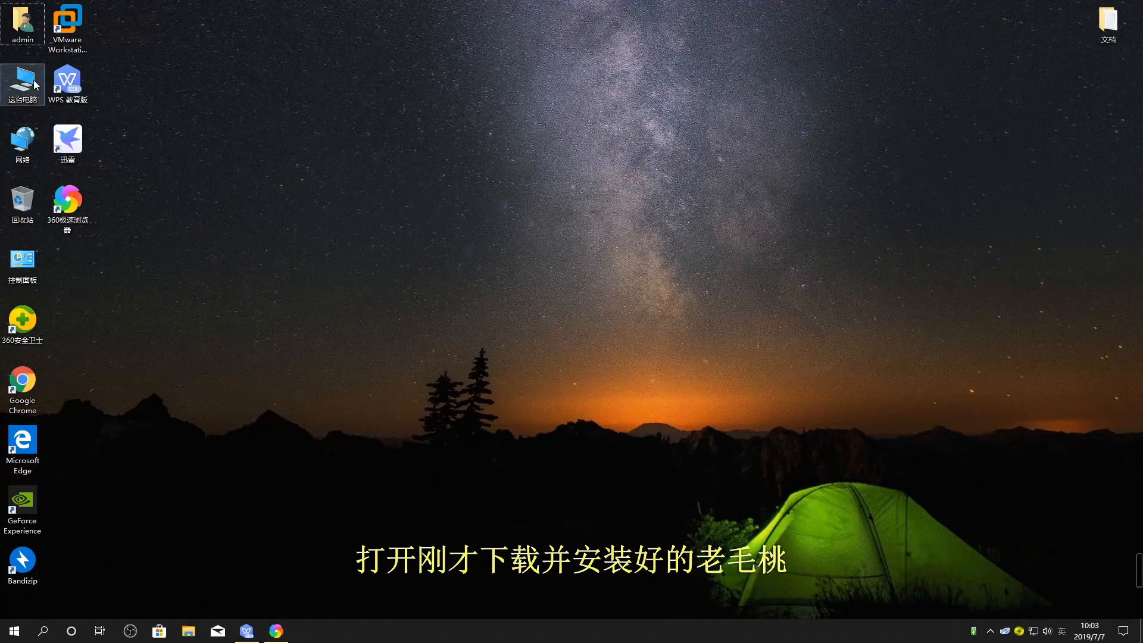
Step: Launch the LaoMaoTao program from the LaoMaoTao folder on the SOFT (E:) drive
double_click(23, 81)
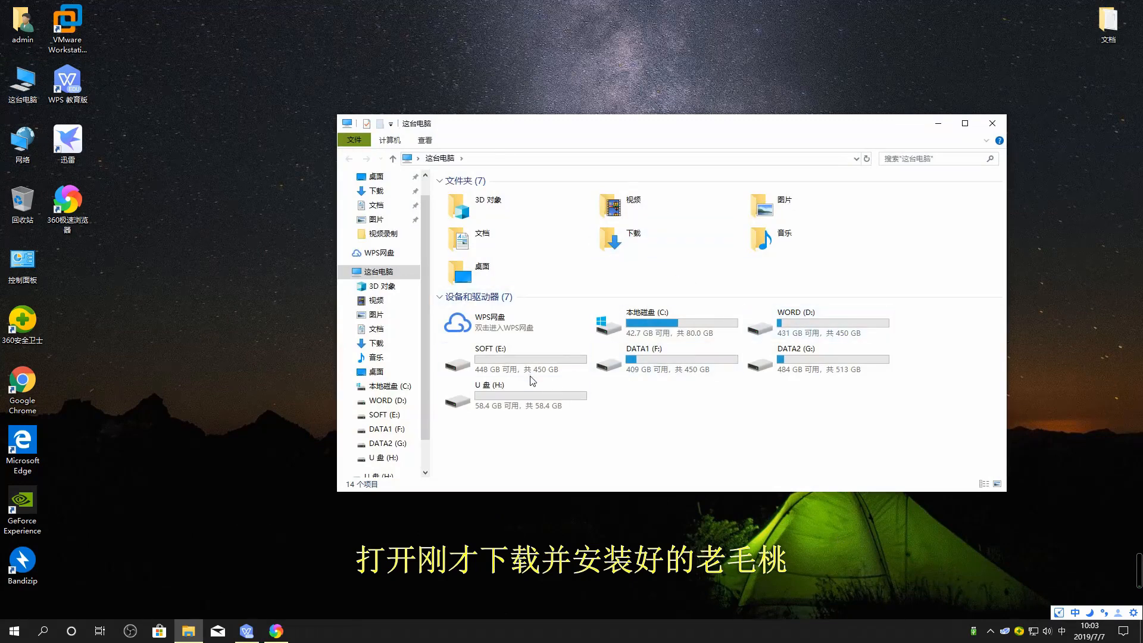
double_click(529, 376)
double_click(608, 199)
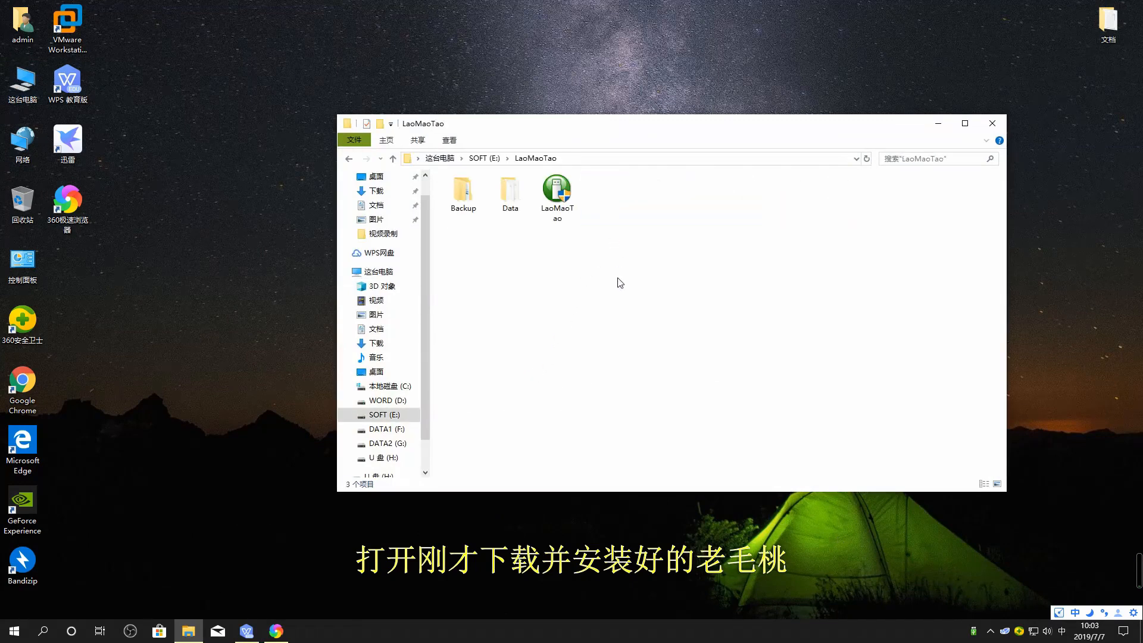
double_click(565, 200)
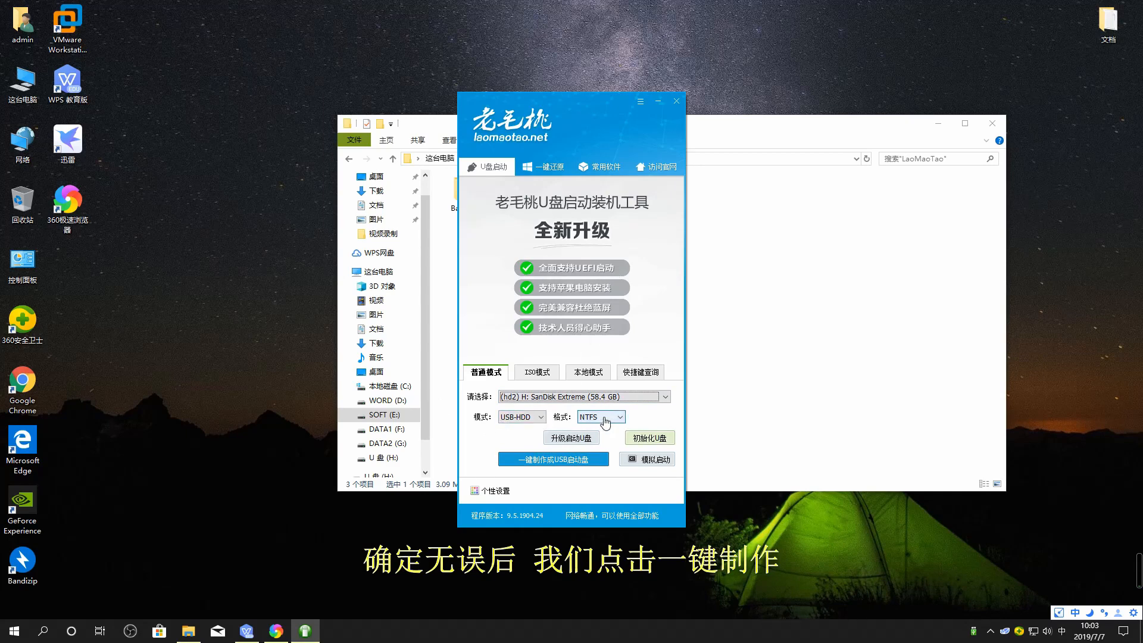
Step: Make the SanDisk Extreme (58.4 GB) drive H: a USB boot disk in USB-HDD mode with NTFS format, and close the tool
click(555, 463)
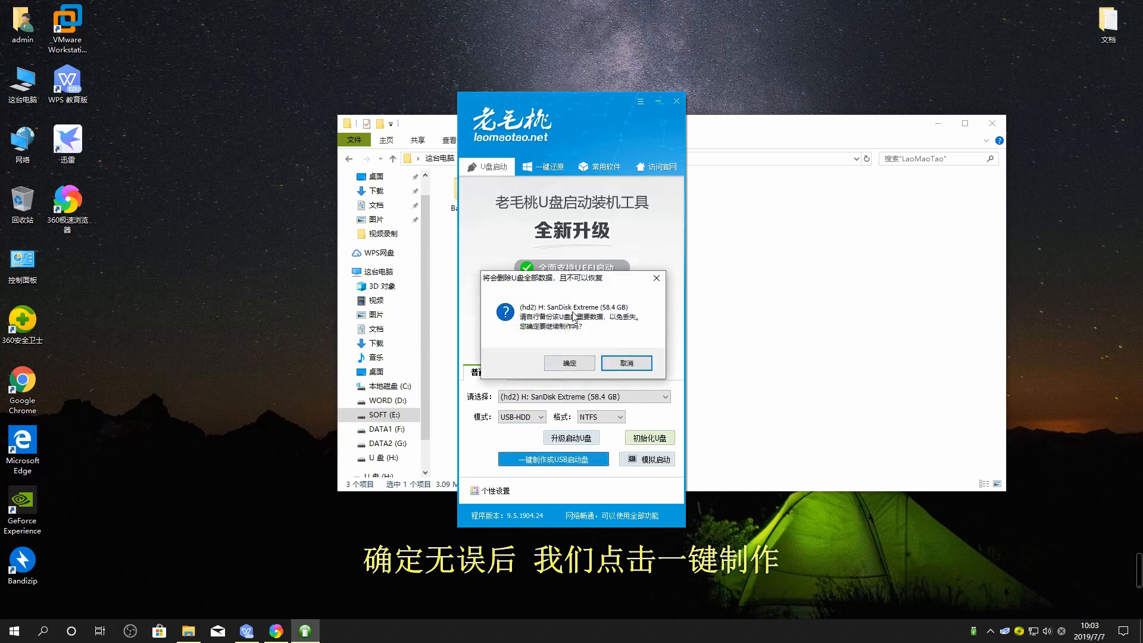
click(575, 364)
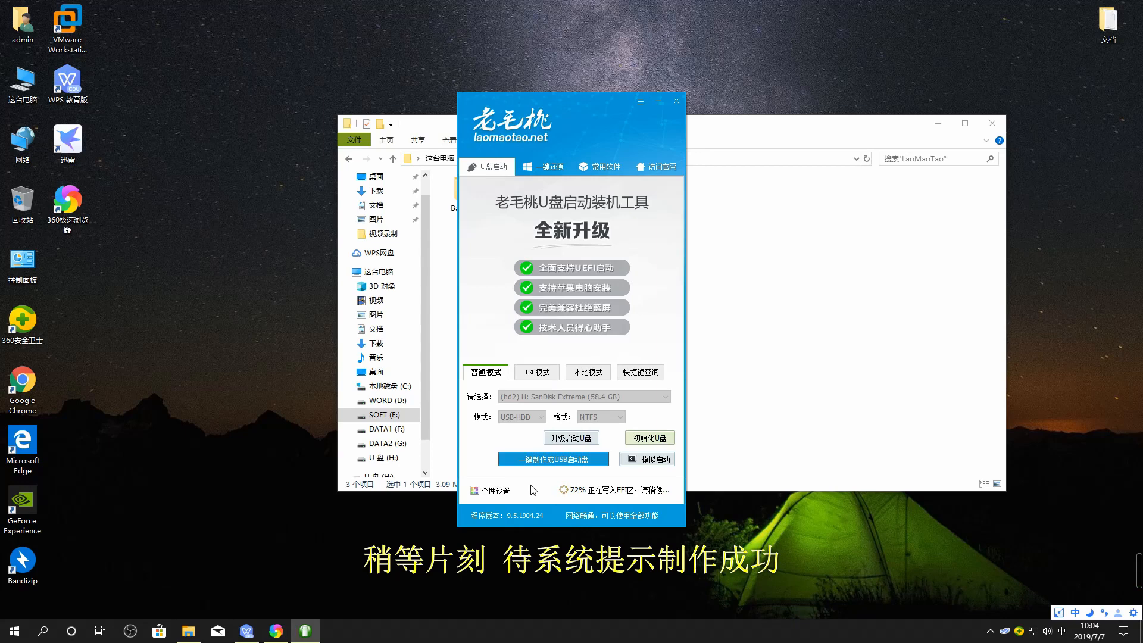
click(614, 357)
click(676, 101)
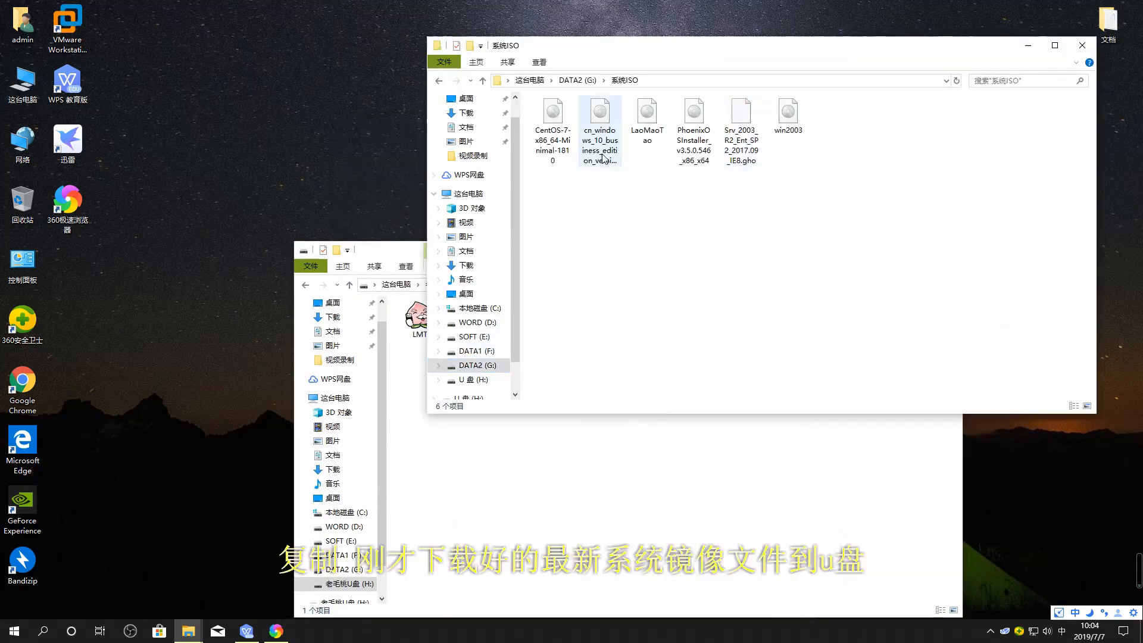
Step: Copy the cn_windows_10_business_edition_version_1903 ISO from G:\系统ISO to the 老毛桃U盘 (H:) drive, and minimize the source folder
right_click(600, 128)
click(655, 504)
click(675, 388)
key(ctrl+v)
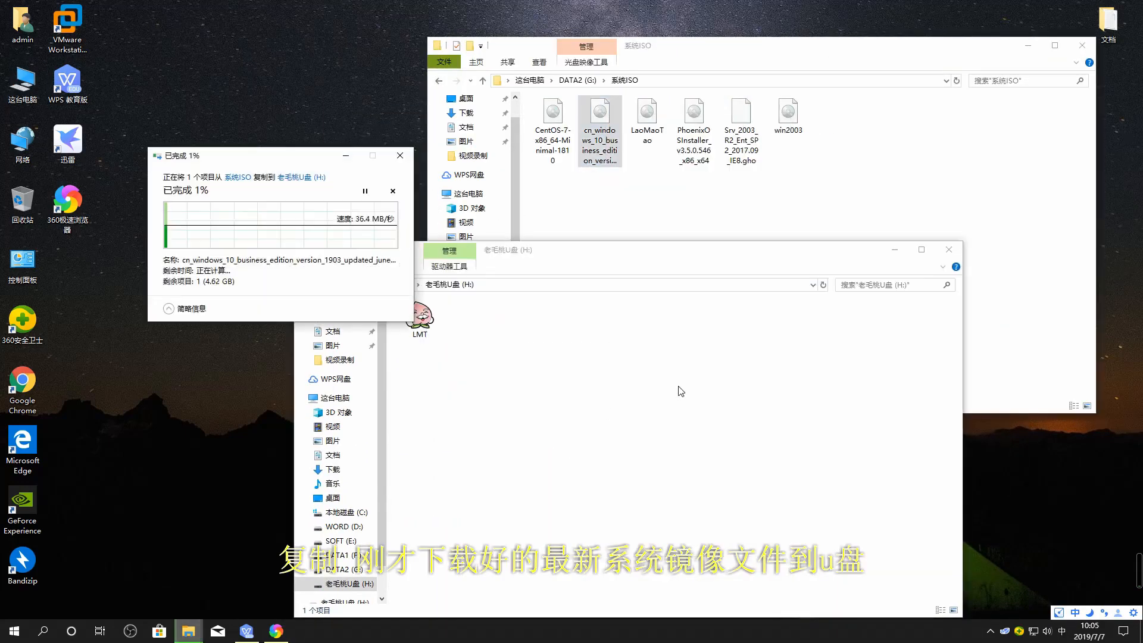
click(1011, 47)
click(1027, 46)
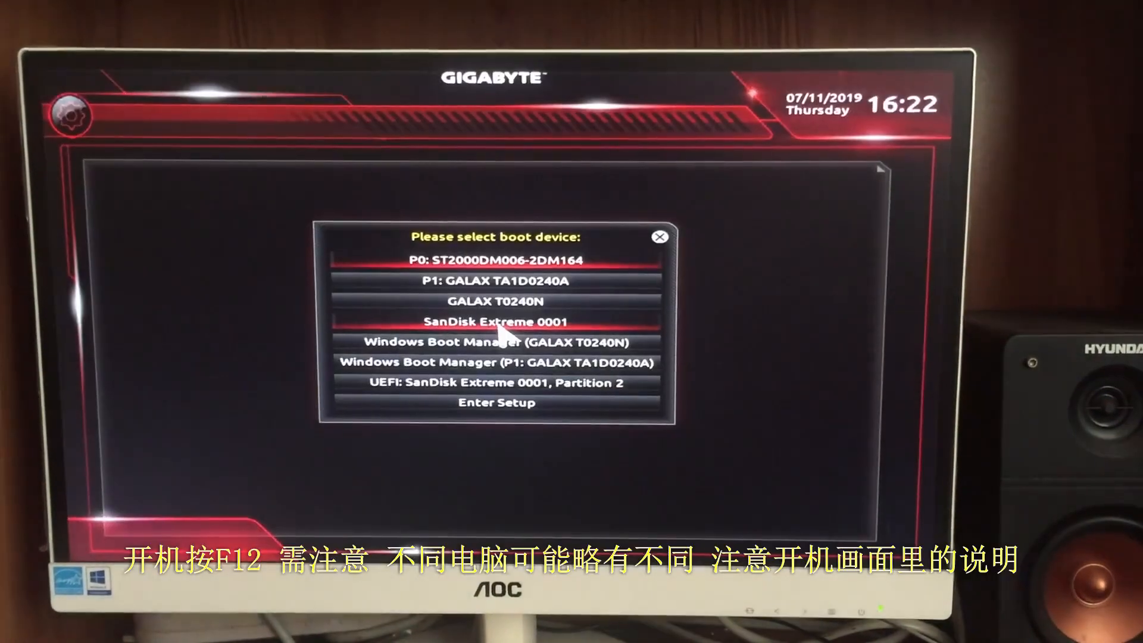
key(Down)
key(Down)
key(Down)
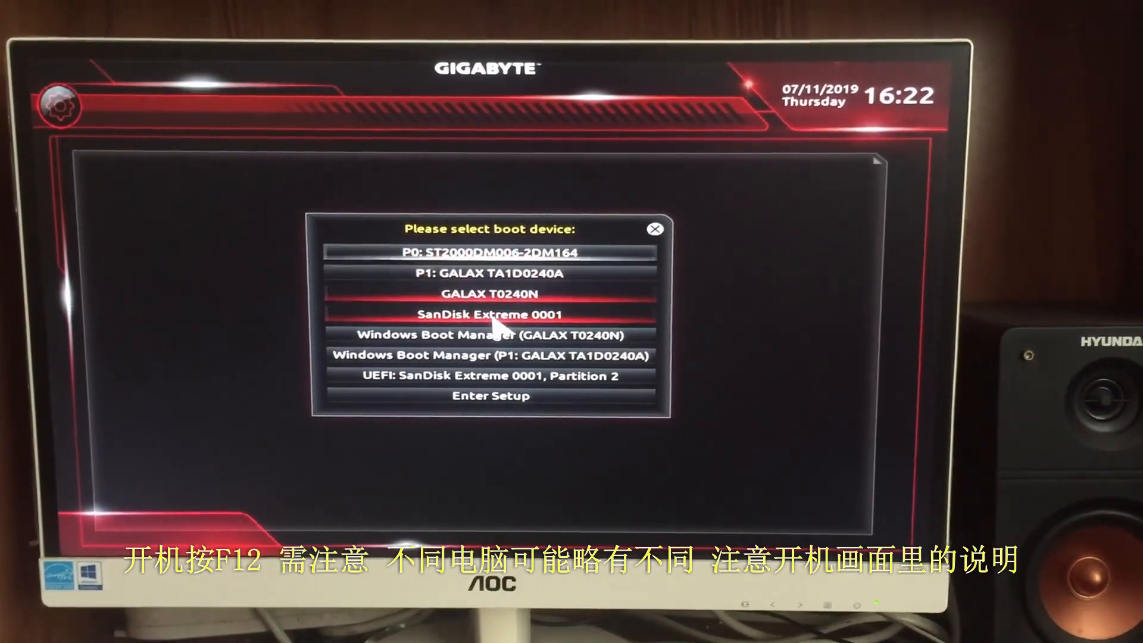
key(Up)
key(Up)
key(Up)
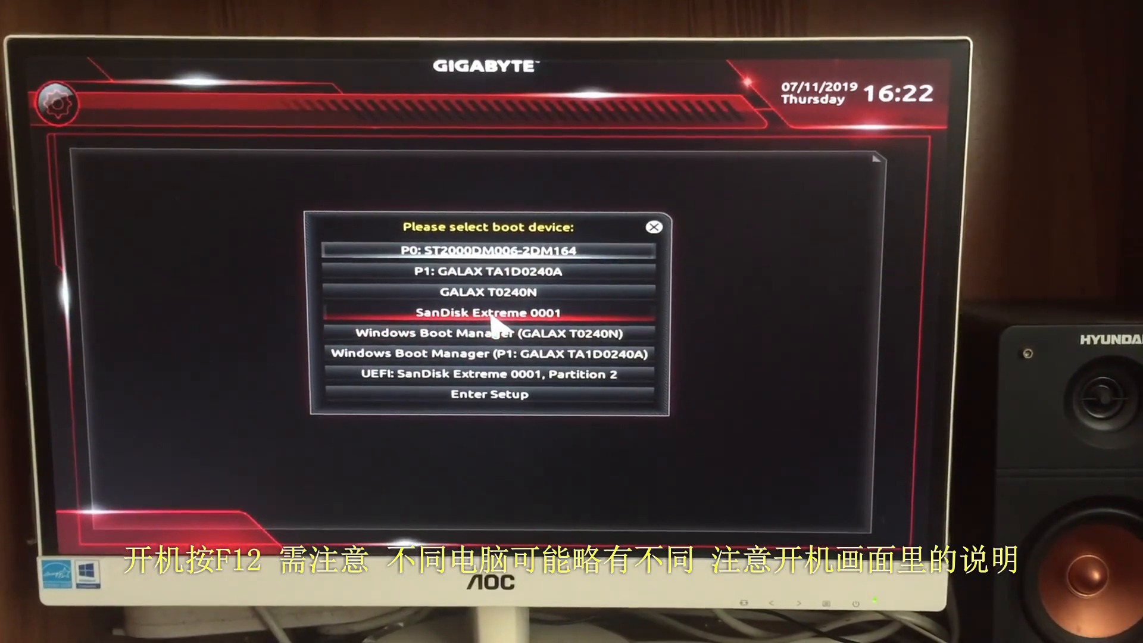
key(Down)
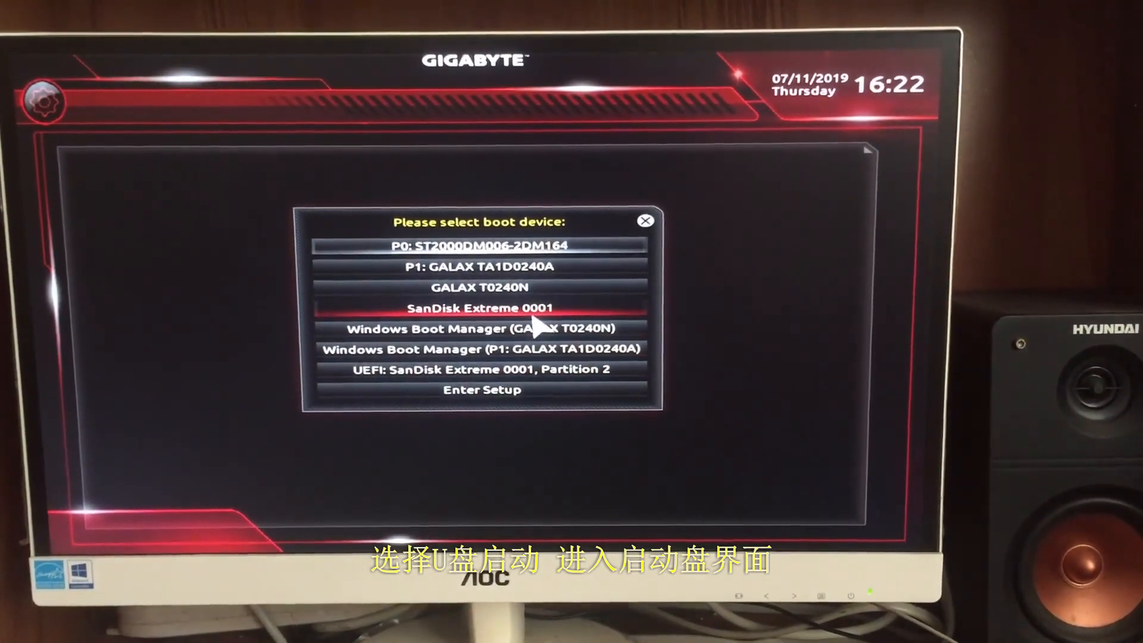
Step: Boot from the SanDisk Extreme 0001 USB drive and start the Win10 X64 PE system
click(496, 315)
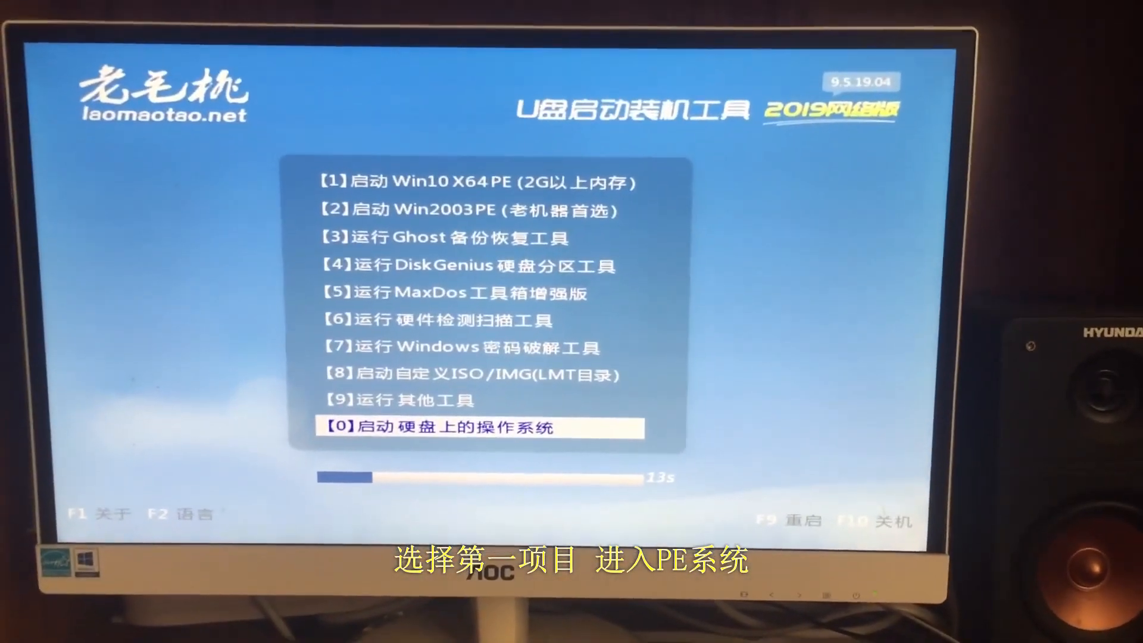
key(Up)
key(Up)
key(Up)
key(Up)
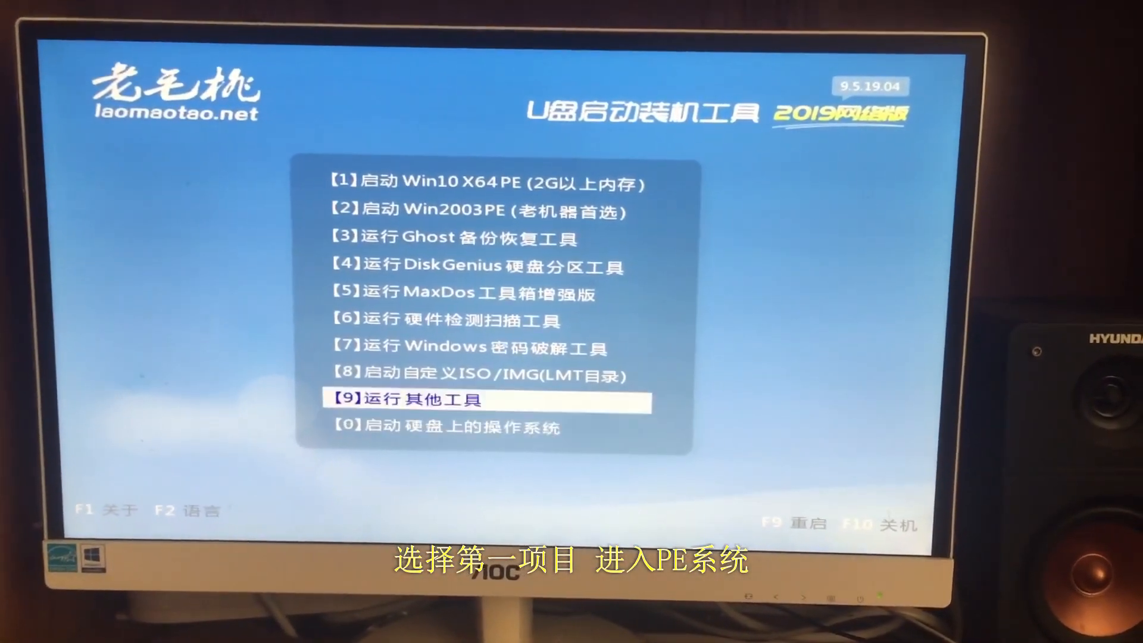
key(Up)
key(Up)
key(Up)
key(Up)
key(Up)
key(Return)
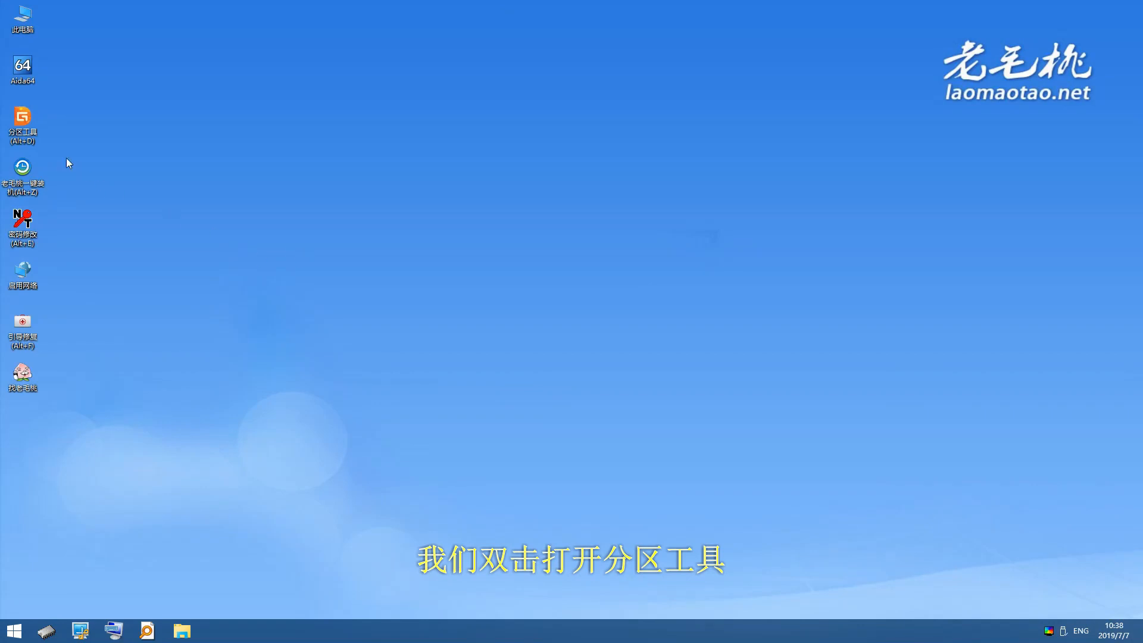
Step: Open the DiskGenius partition tool and convert the 120 GB VMware disk's partition table to GUID format
double_click(21, 119)
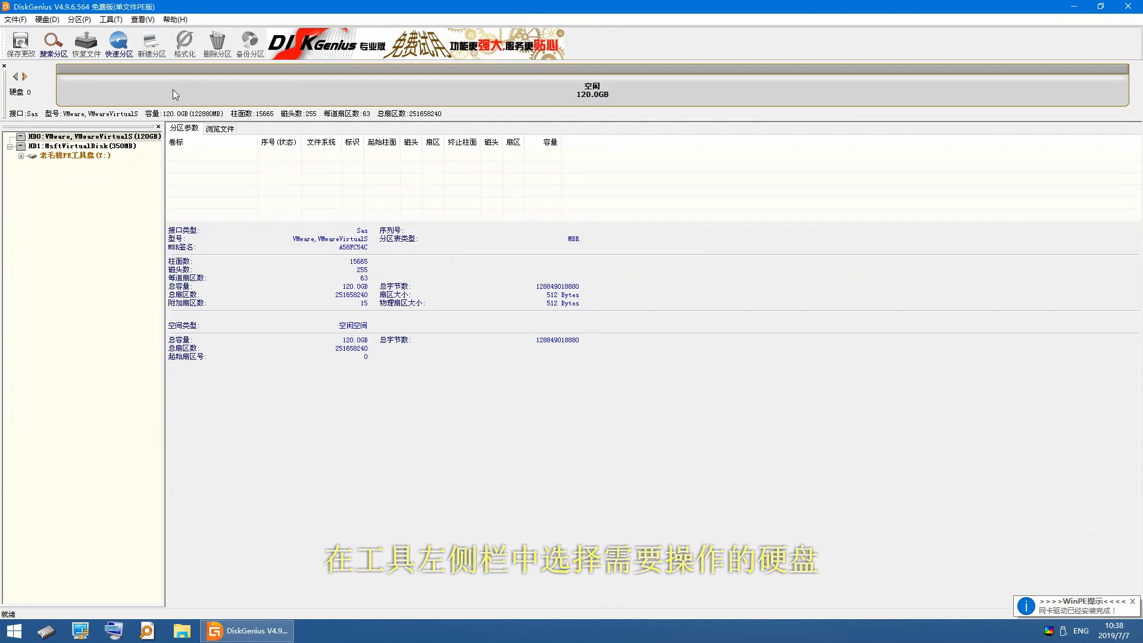
click(119, 138)
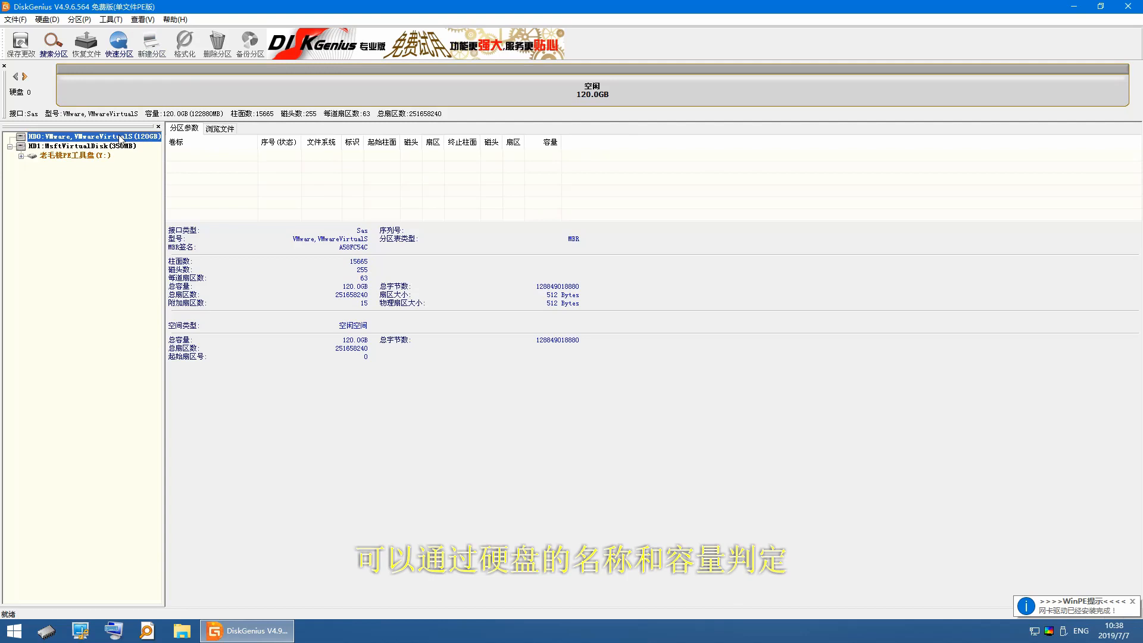
click(121, 139)
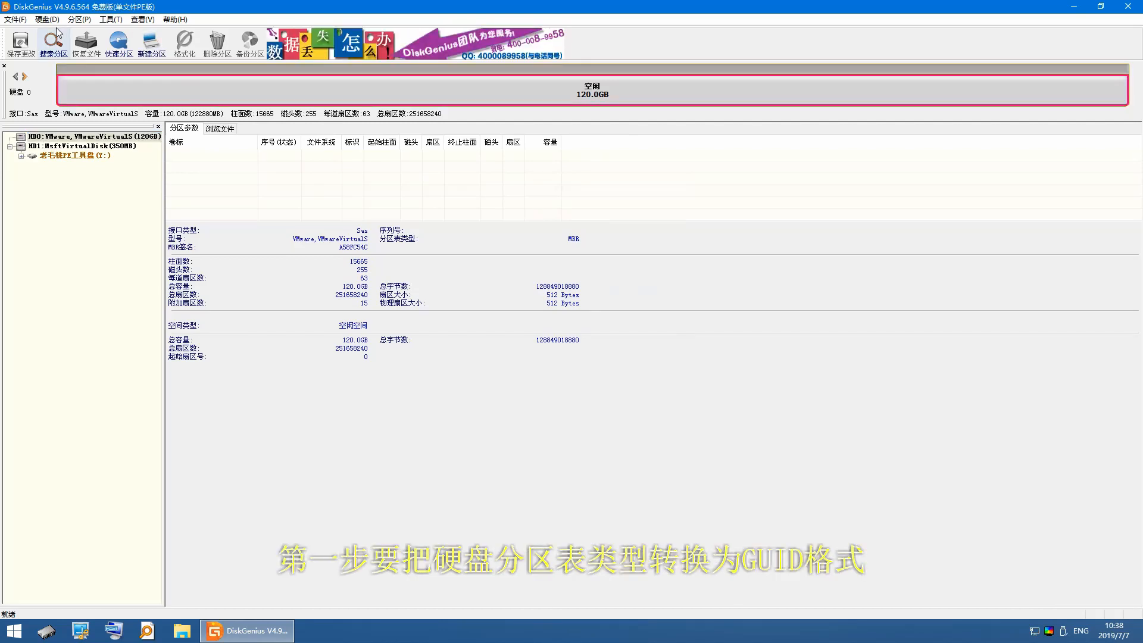
click(47, 19)
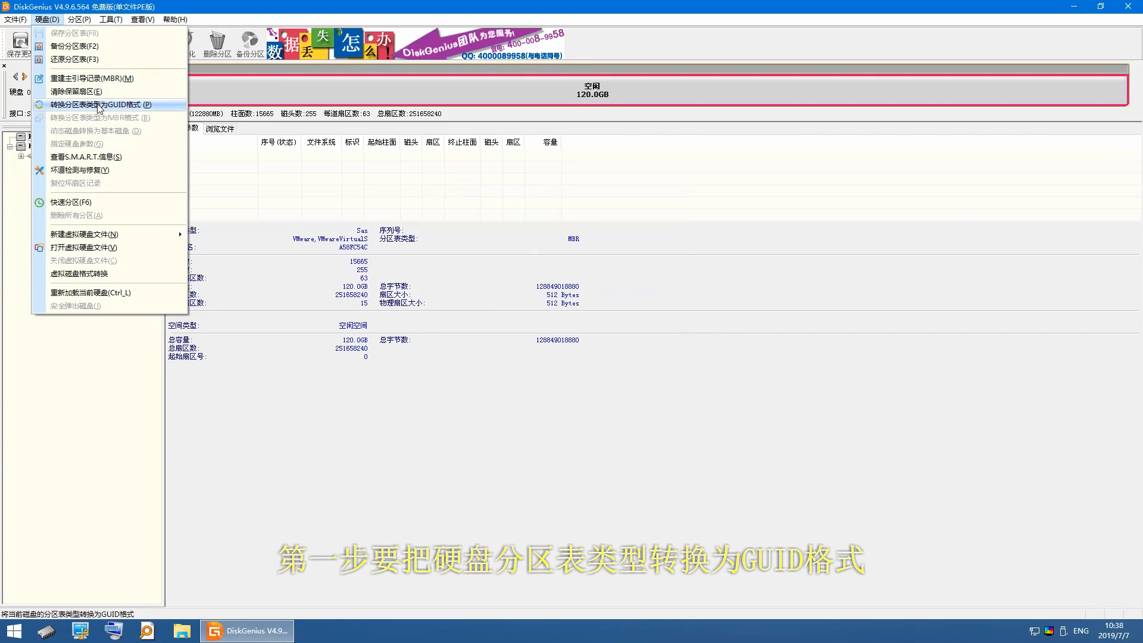
click(84, 105)
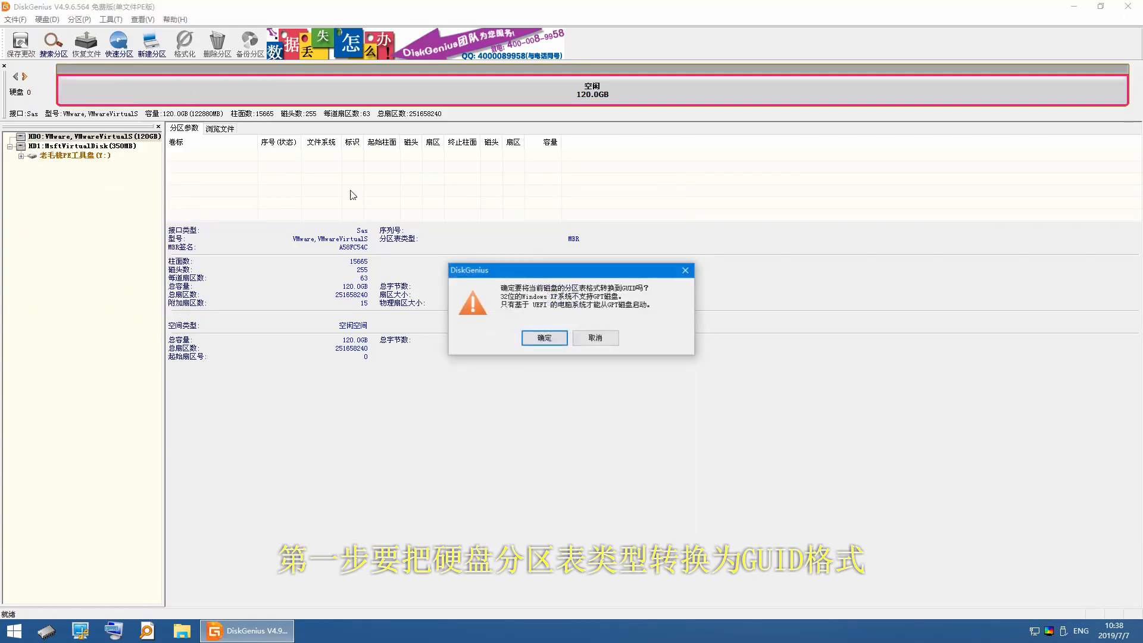
key(Return)
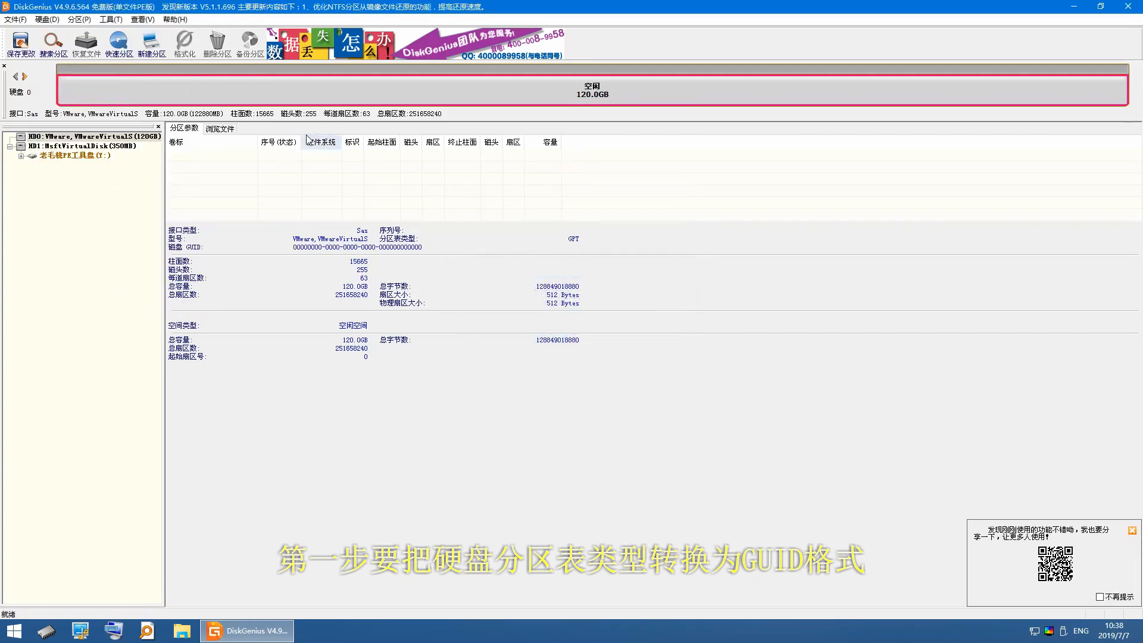
Step: Create a 300 MB ESP partition without an MSR partition on the 120 GB disk, aligned to 2048 sectors
right_click(286, 87)
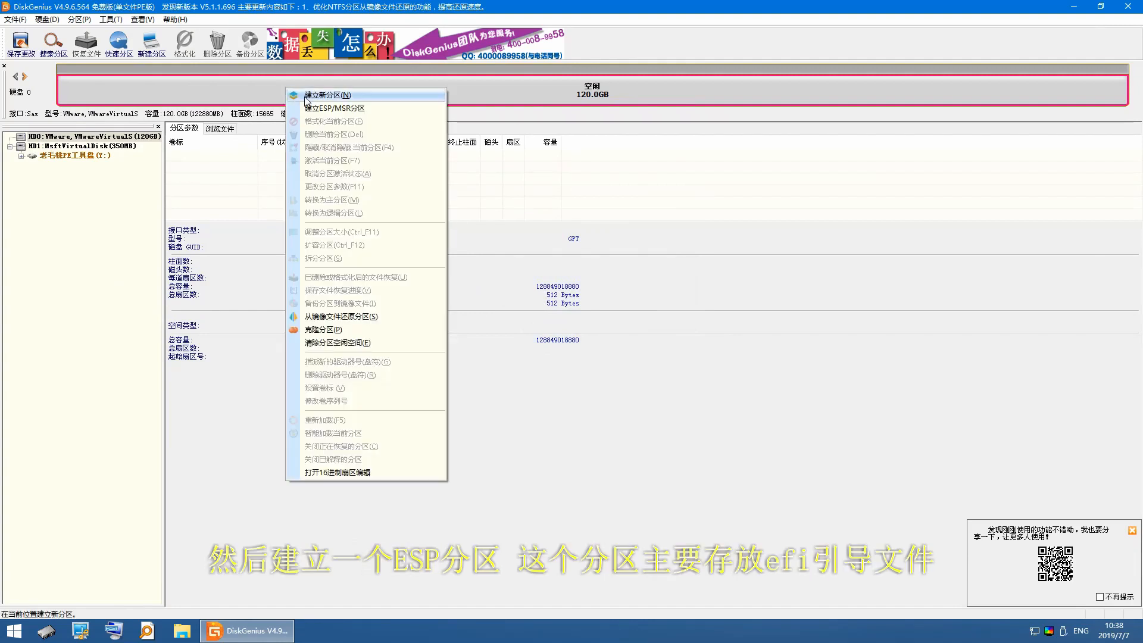
click(329, 109)
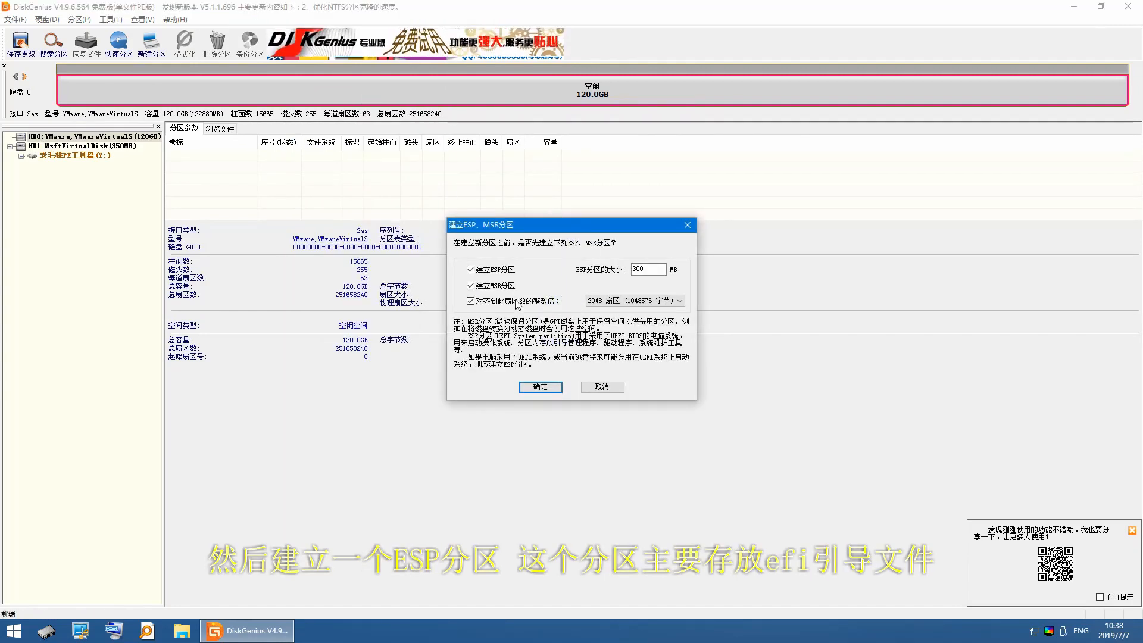
click(652, 269)
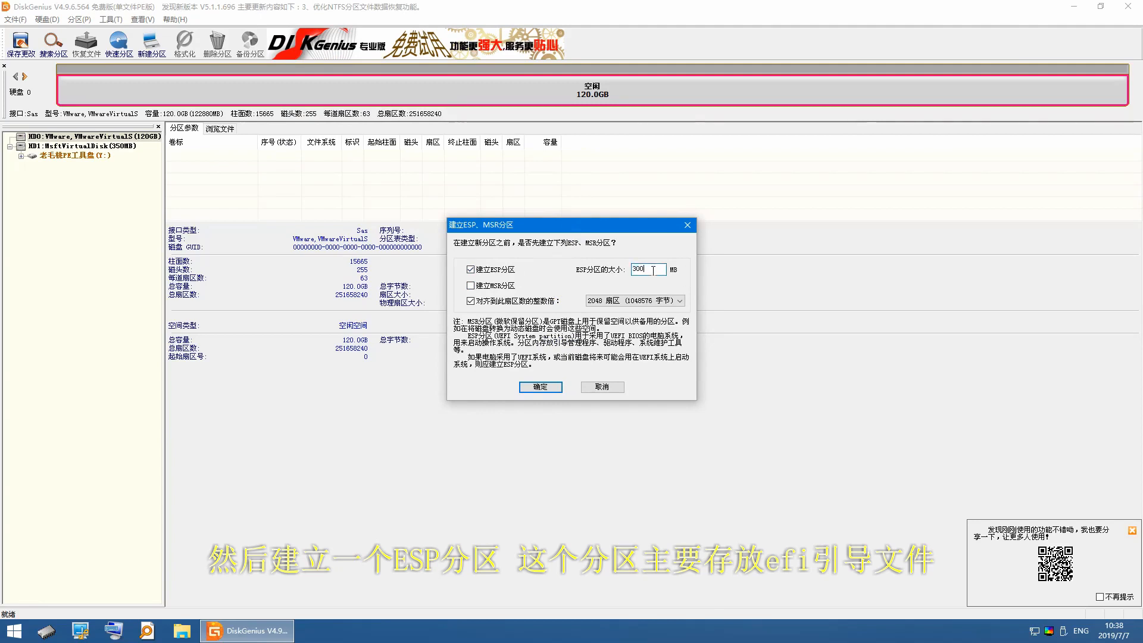
click(550, 388)
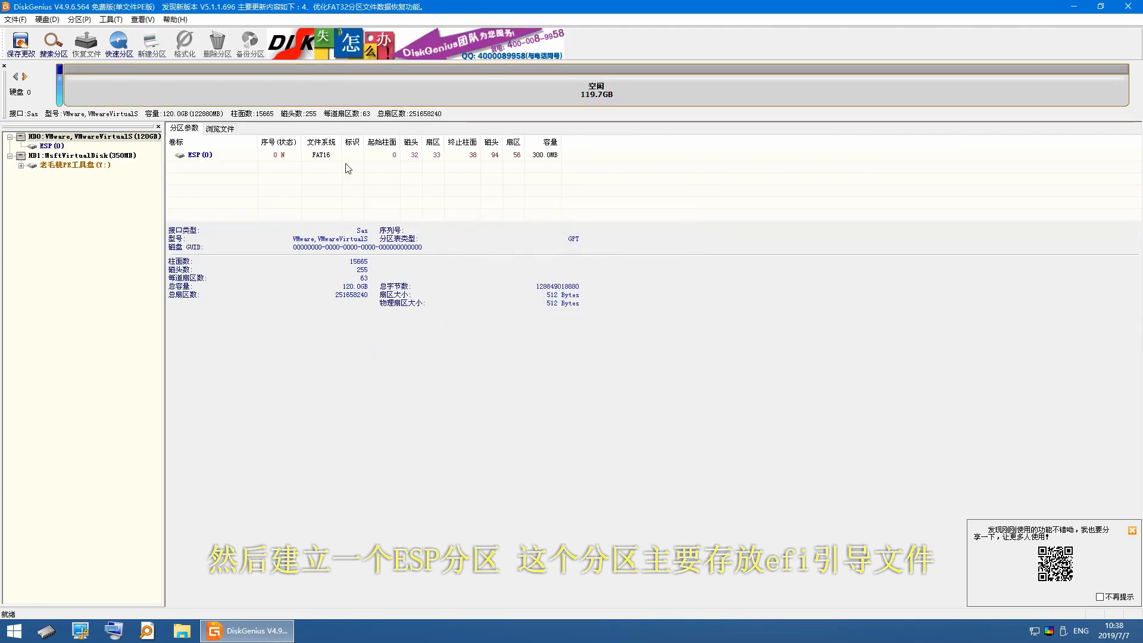
Step: Create a primary NTFS partition of 120 GB in the remaining free space, aligned to 2048 sectors, without an MSR partition
right_click(326, 85)
click(343, 92)
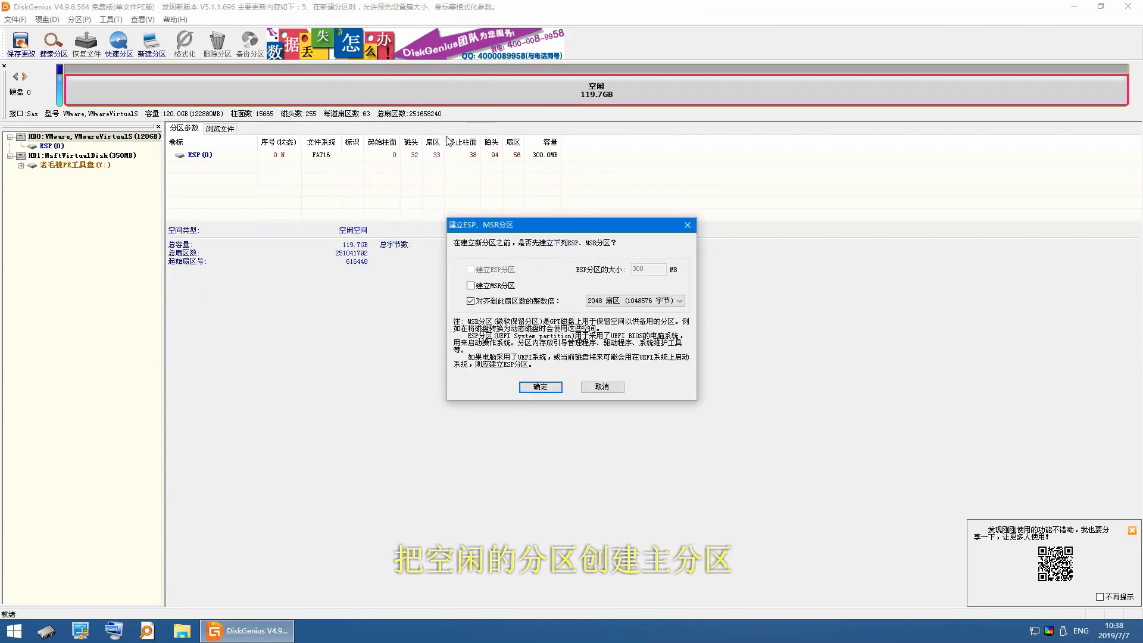
click(540, 387)
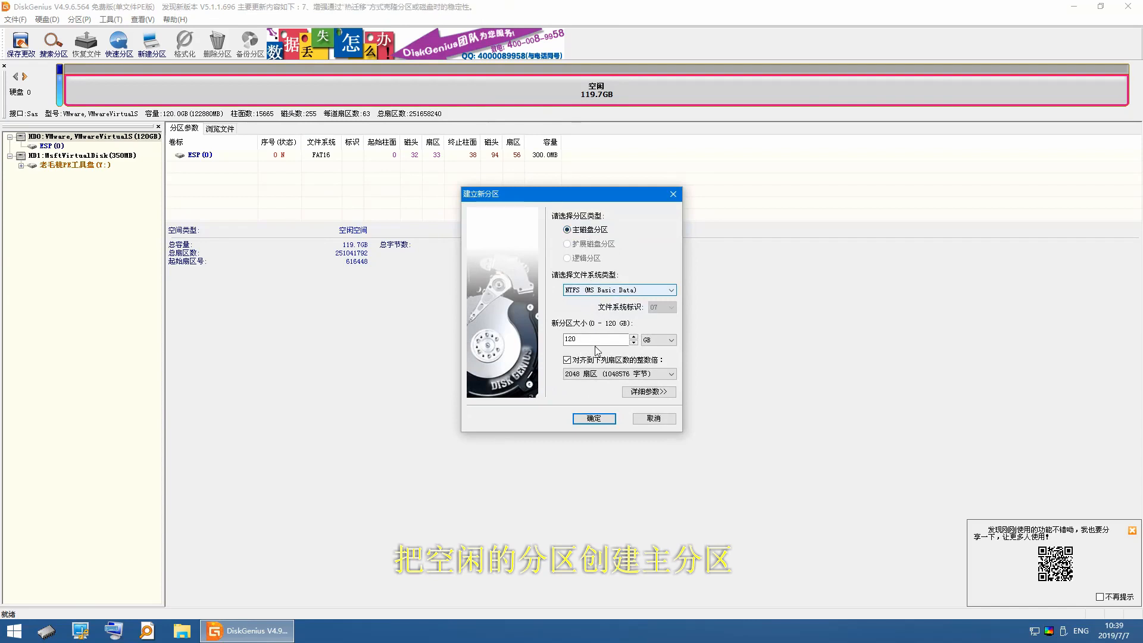
click(594, 419)
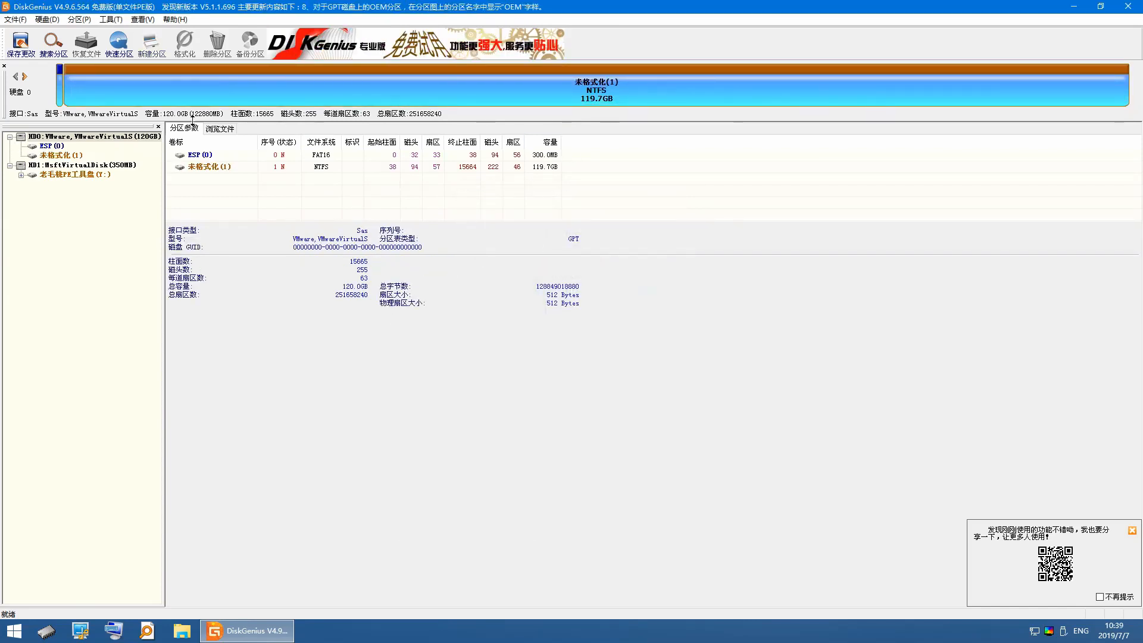
Step: Save the partition changes to the 120 GB disk, format the new partitions, and minimize DiskGenius
click(59, 89)
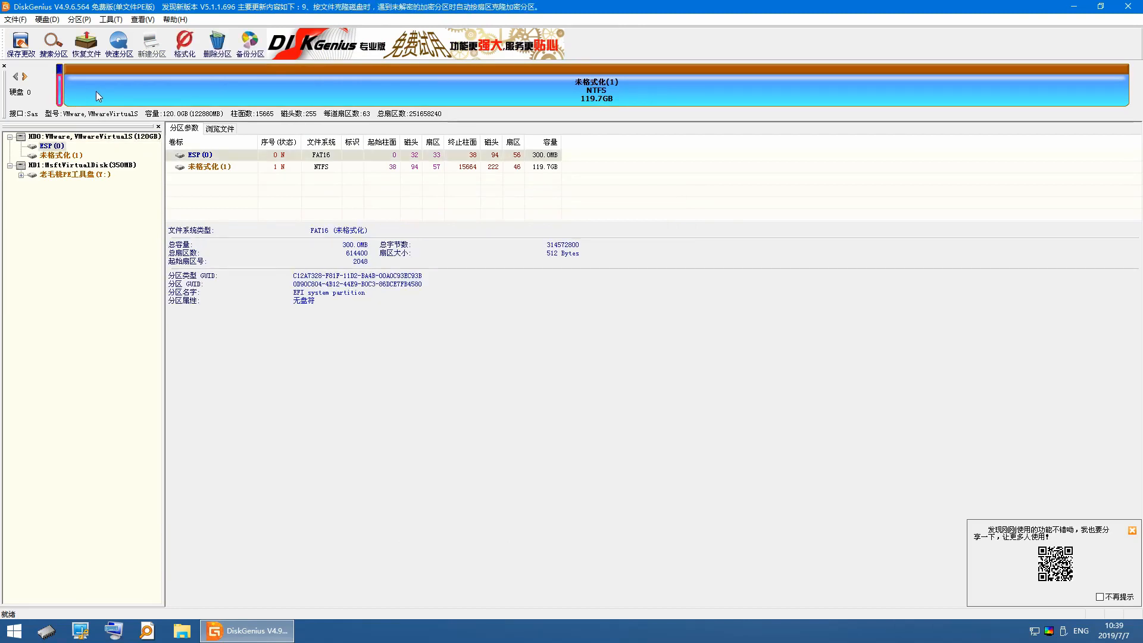
click(61, 156)
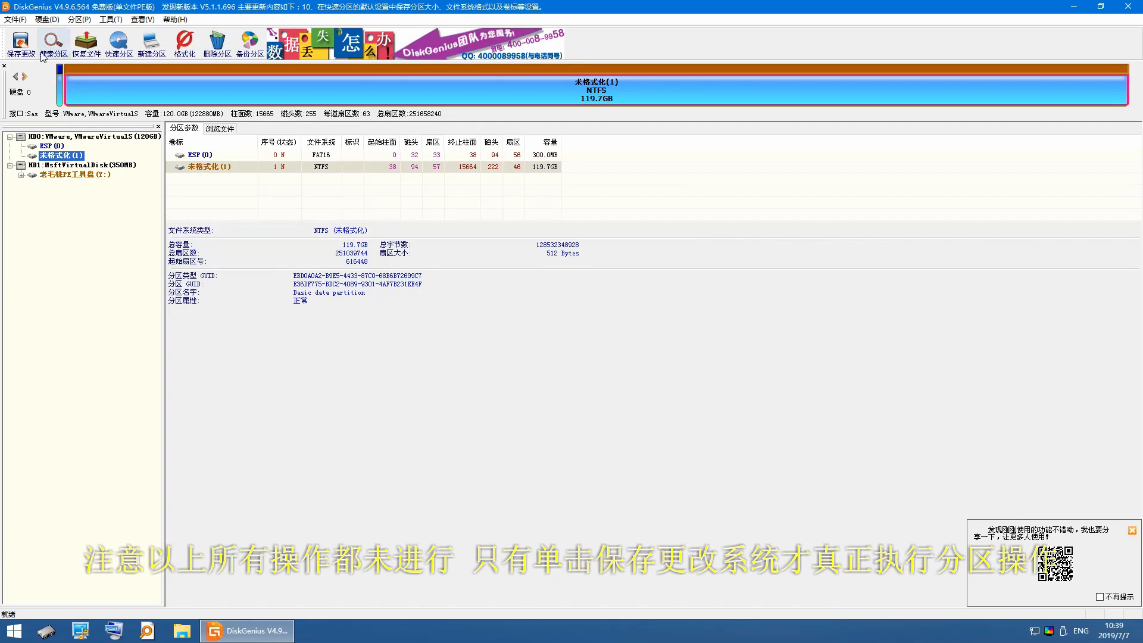
click(21, 43)
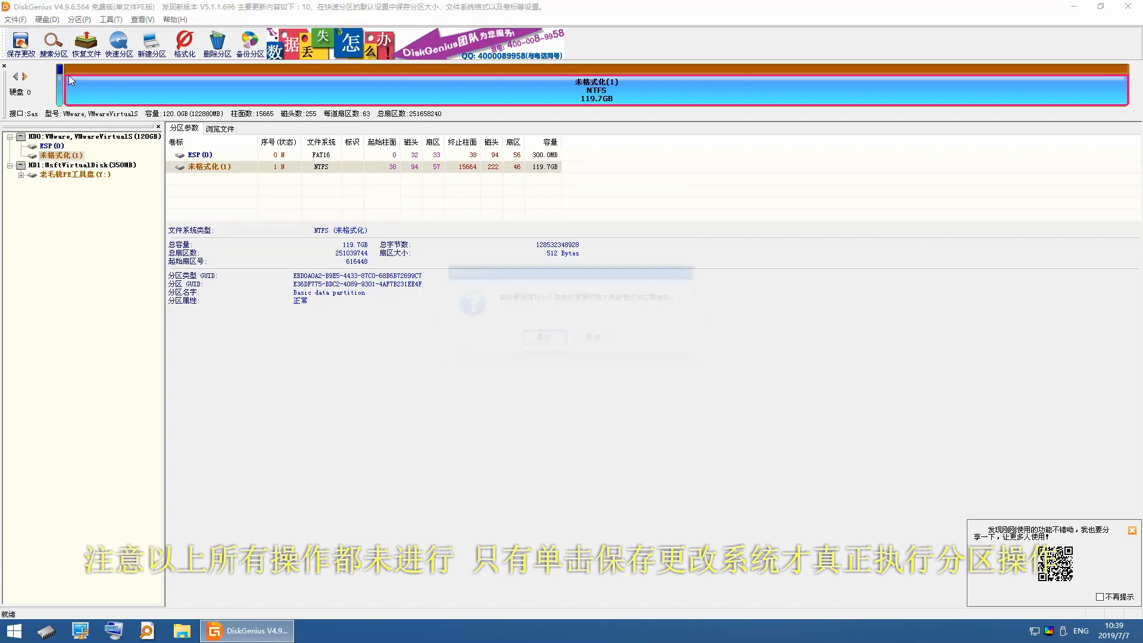
click(548, 344)
click(546, 339)
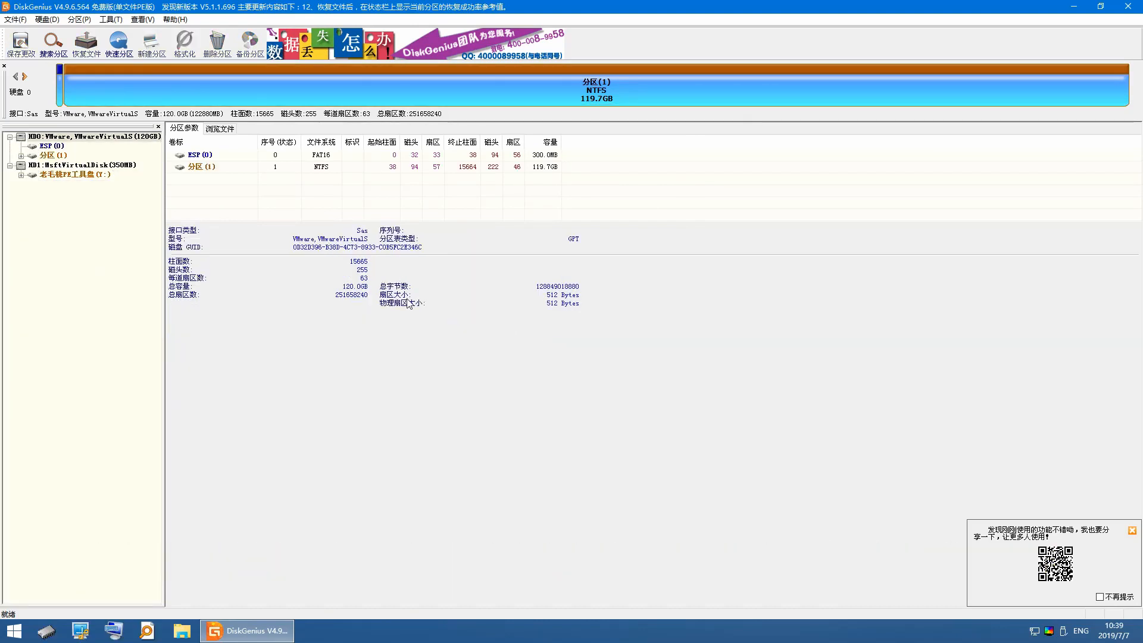
click(118, 76)
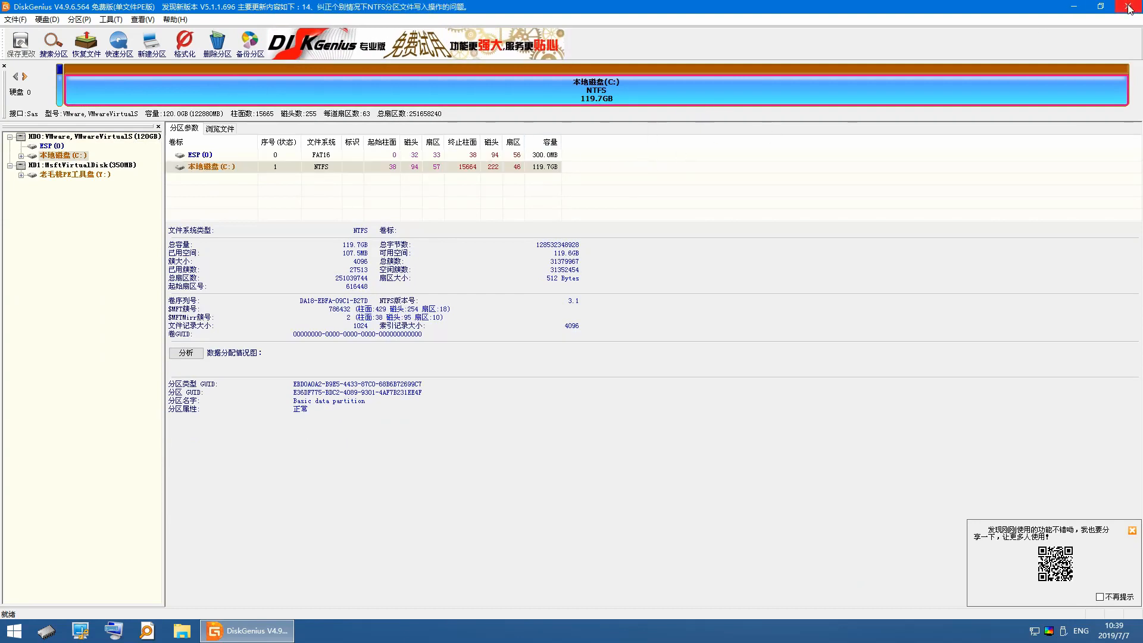
click(1075, 9)
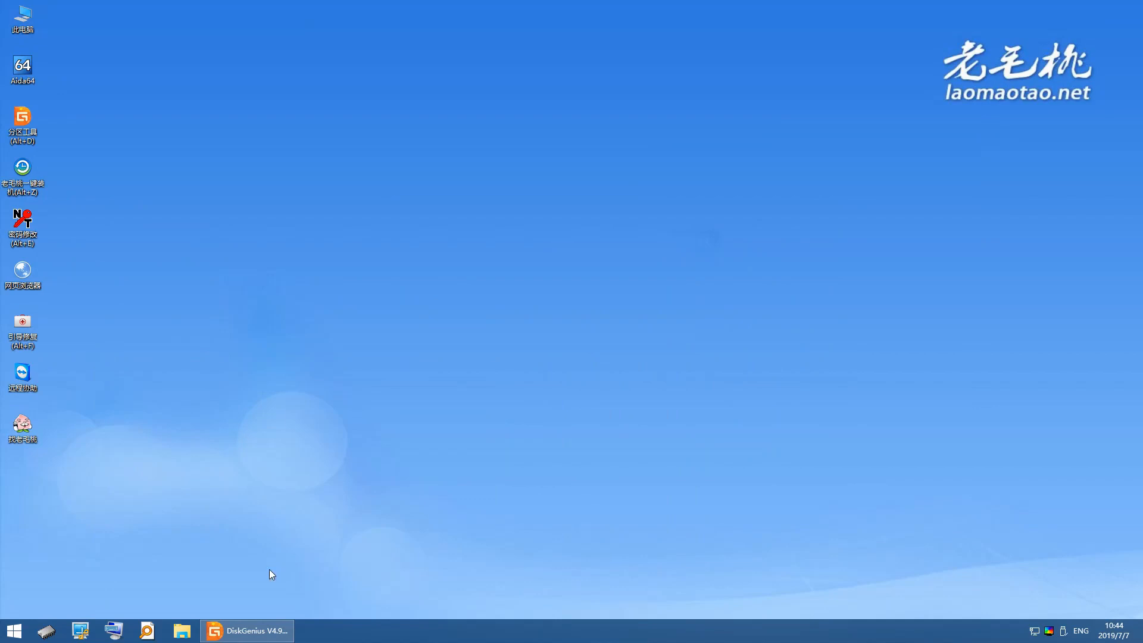
Step: Check the partitions of the SanDisk Extreme drive and the 120 GB disk in DiskGenius, and minimize it again
click(247, 630)
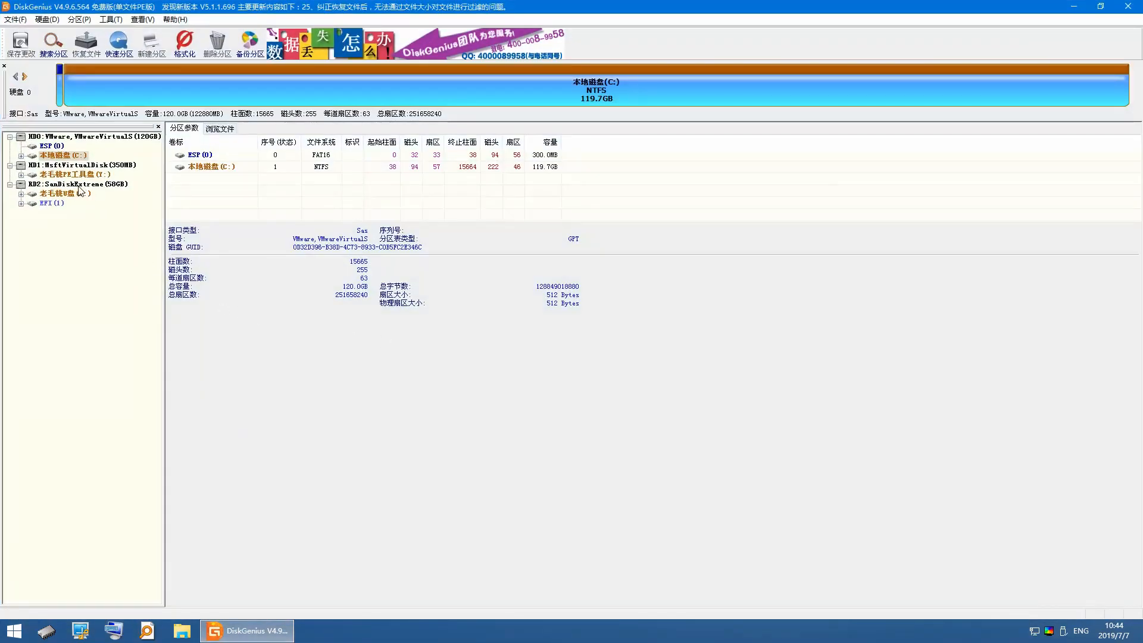
click(108, 185)
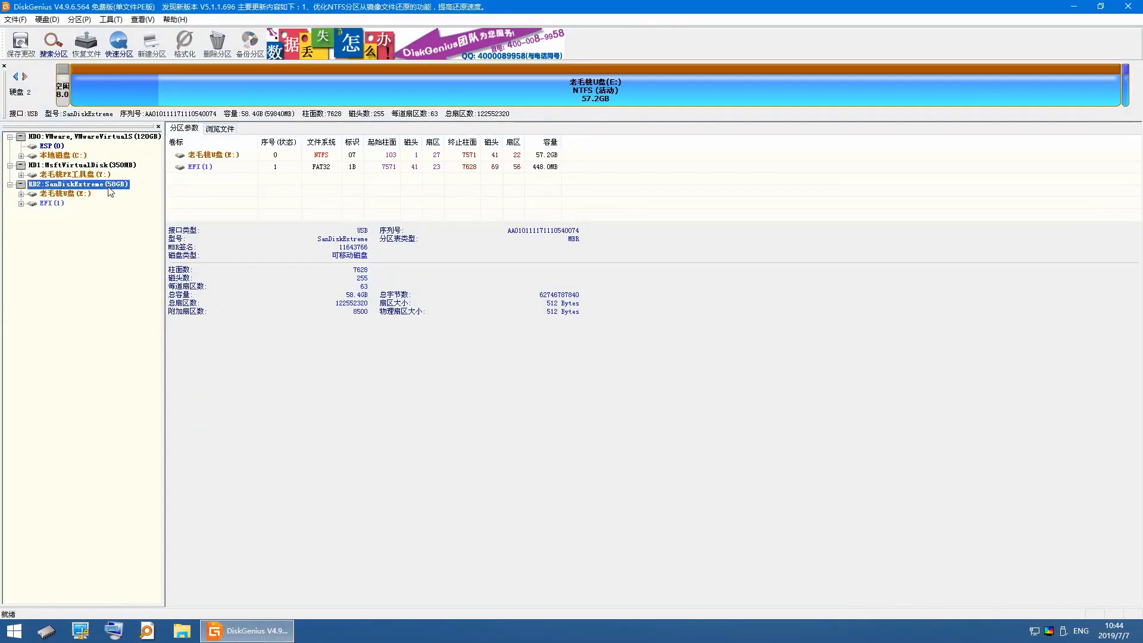
click(64, 92)
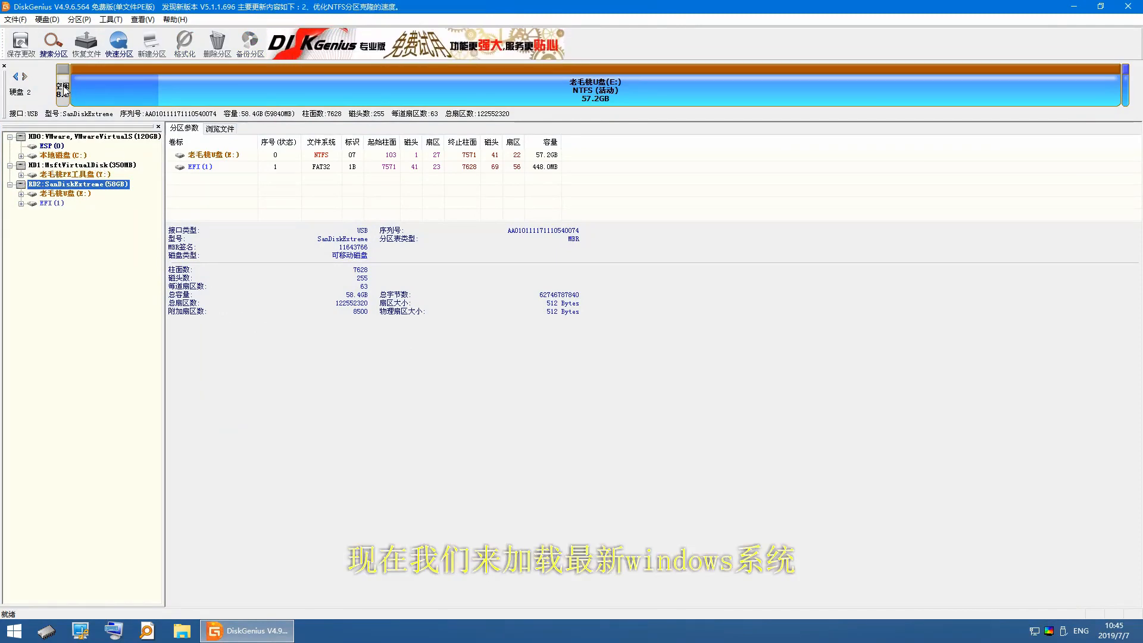
click(78, 138)
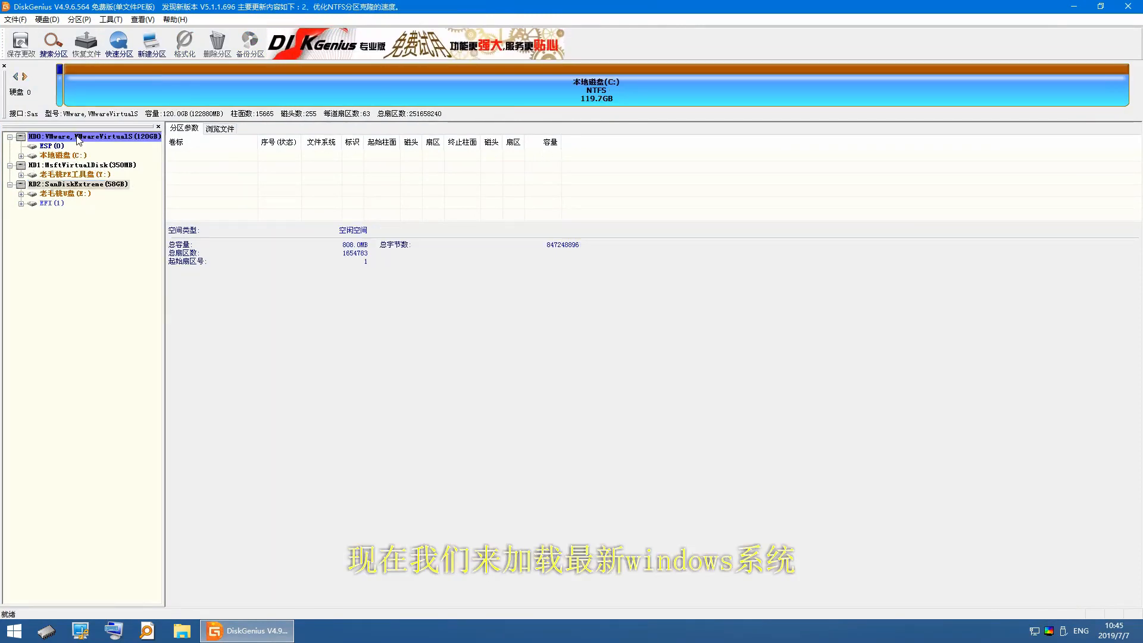
click(60, 85)
click(660, 93)
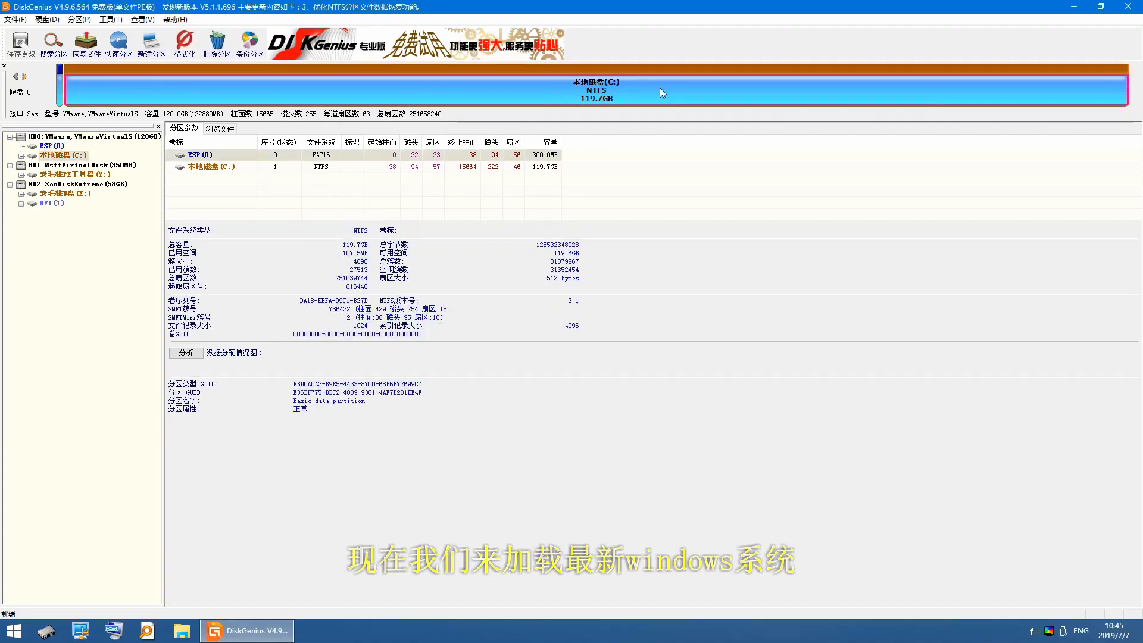
click(1073, 7)
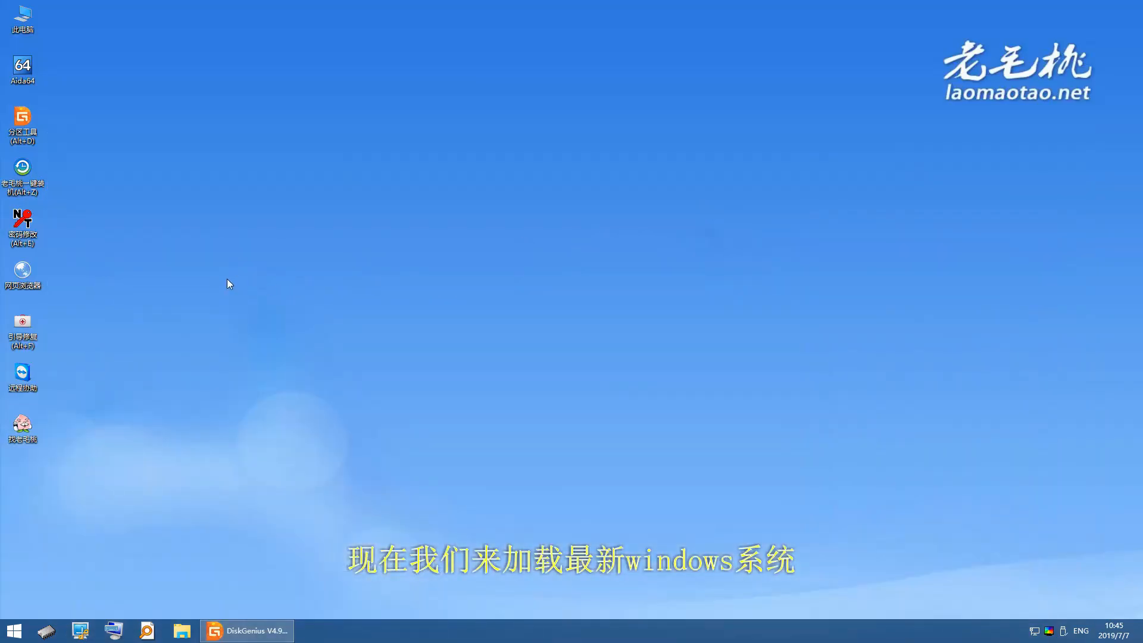
double_click(36, 20)
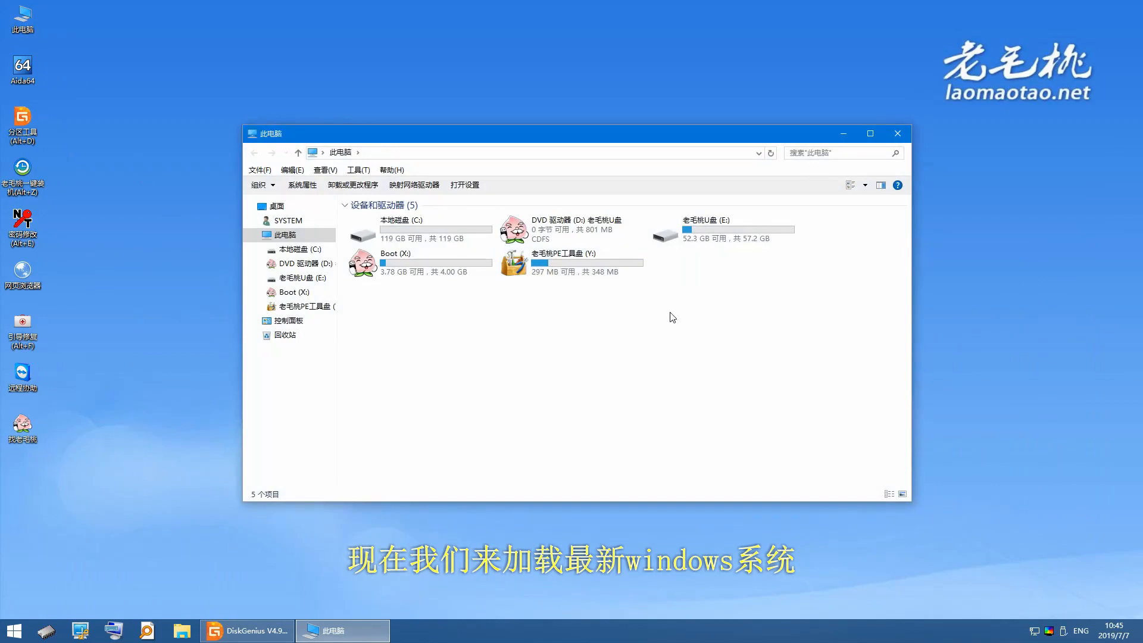
click(905, 137)
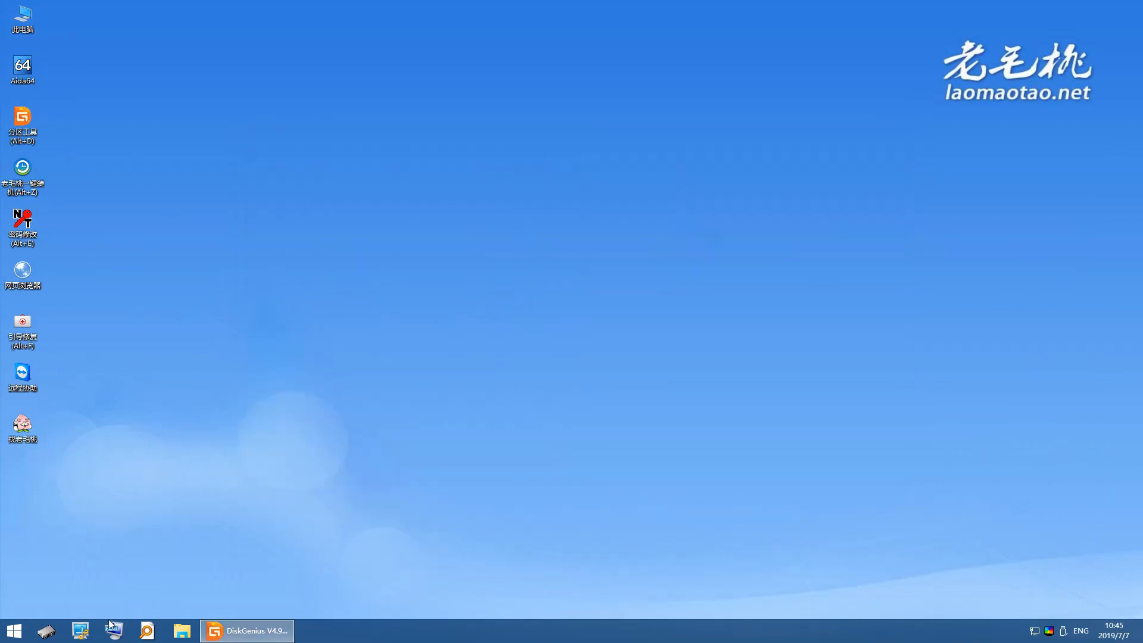
click(24, 628)
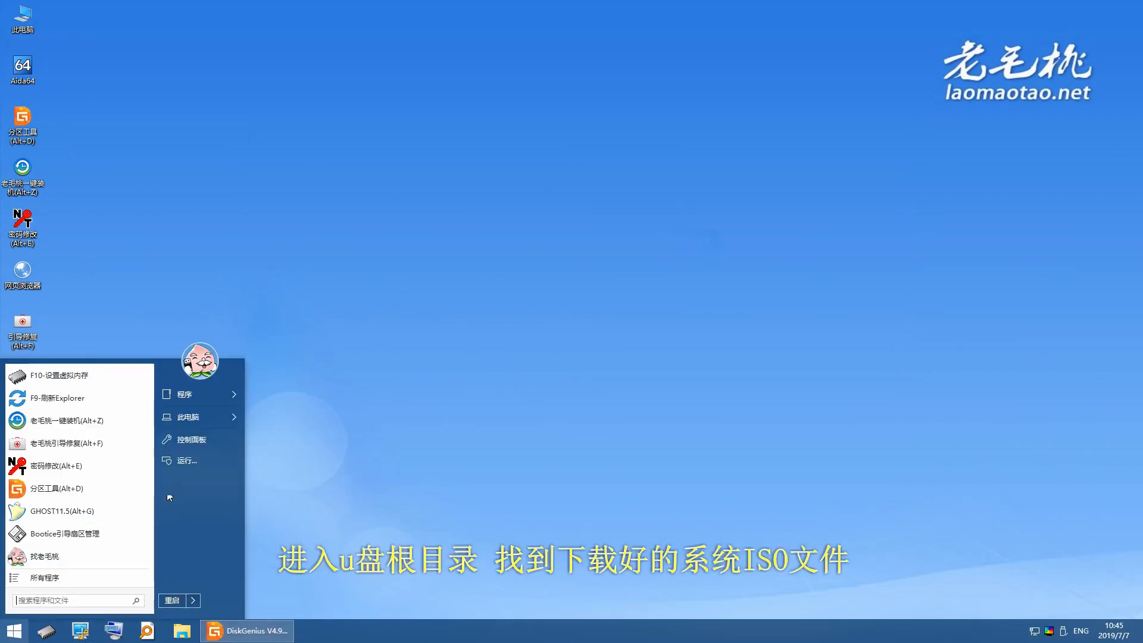
click(417, 487)
Step: Mount the cn_windows_10_business ISO from the 老毛桃U盘 (E:) drive as an ImDisk virtual disk with the default settings
double_click(42, 13)
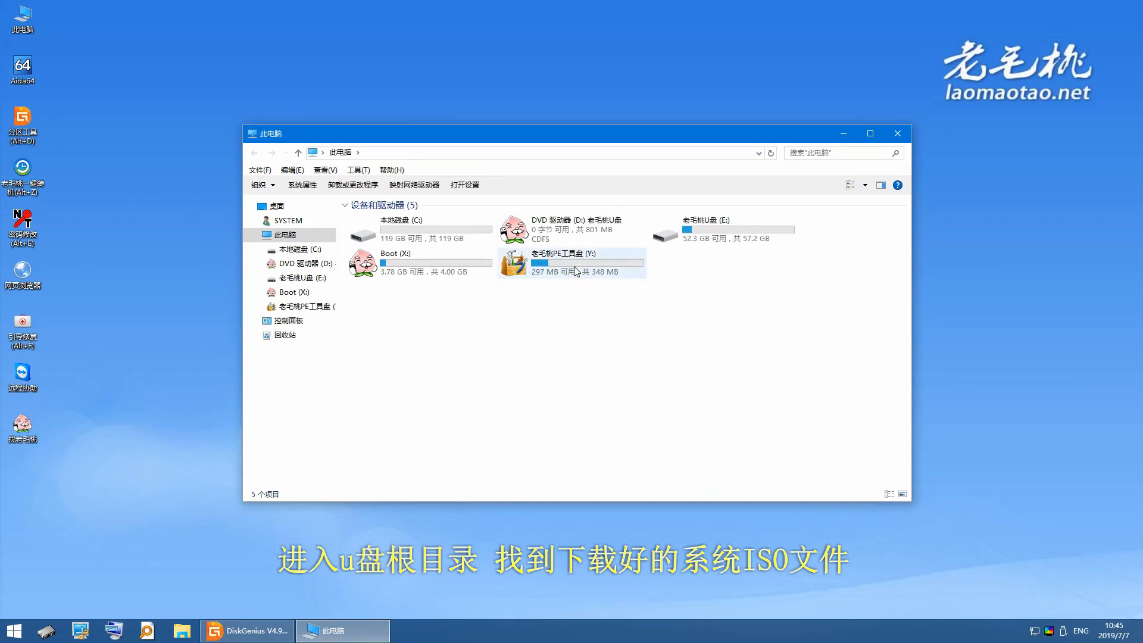
click(529, 271)
double_click(754, 231)
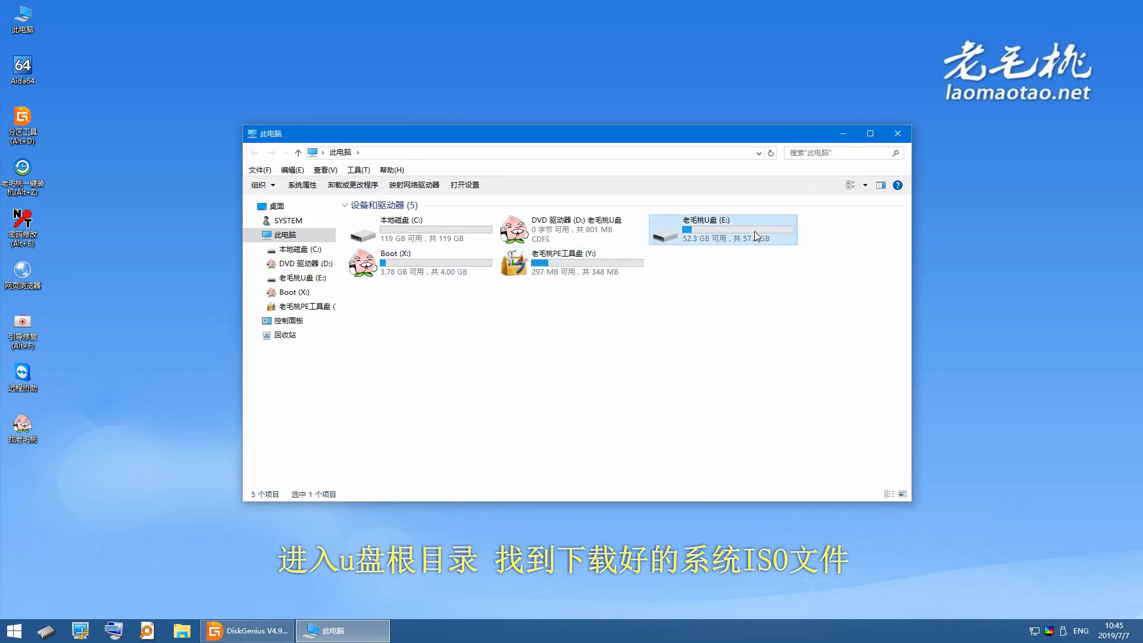
click(395, 246)
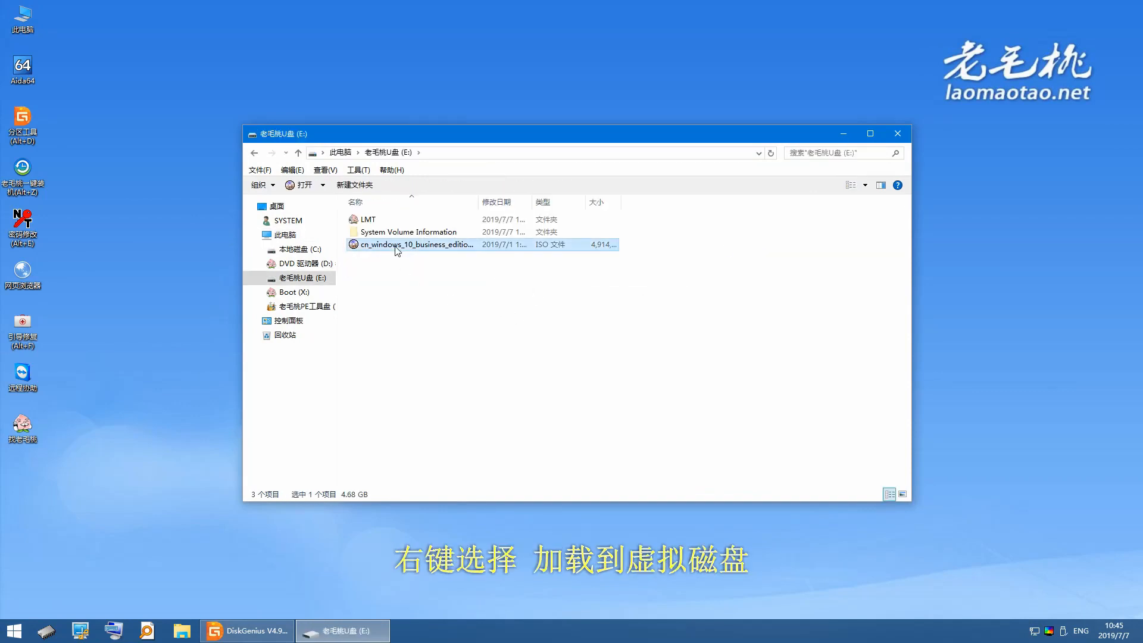
right_click(407, 249)
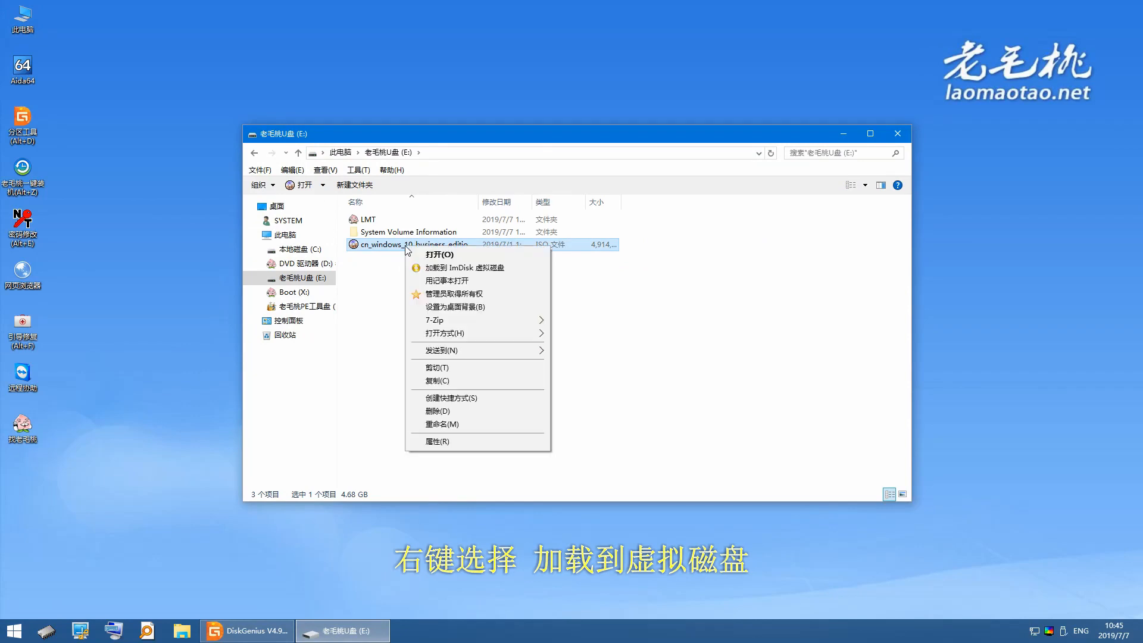
click(444, 268)
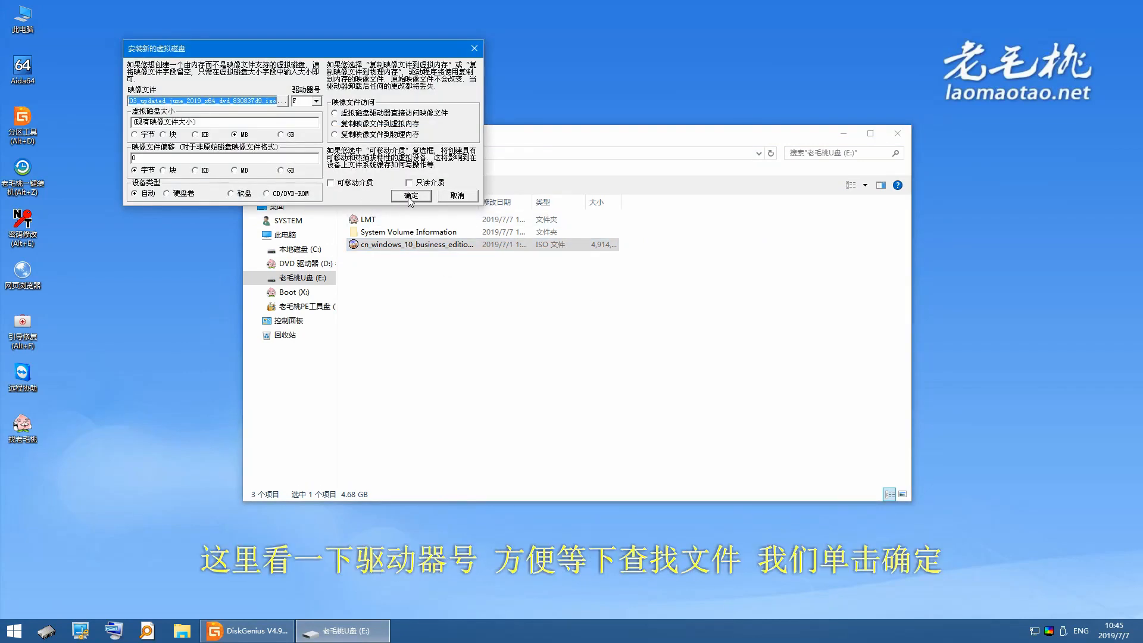
click(410, 197)
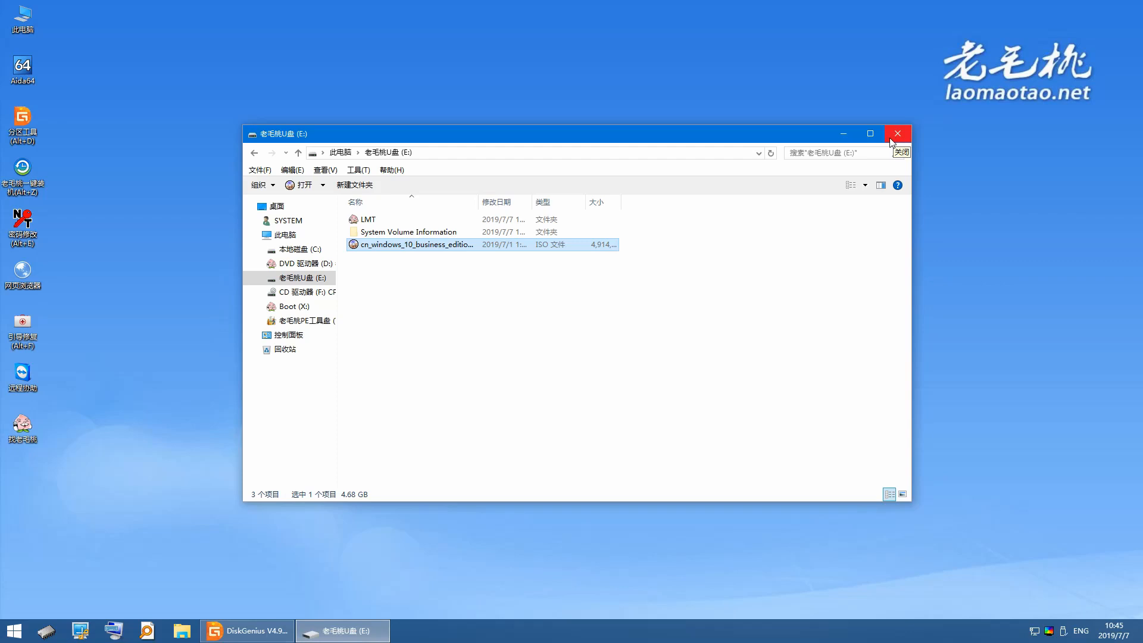
Step: Open the mounted CD drive (F:) to check that Windows Setup launches, close the installer, and minimize the file window
click(896, 134)
double_click(23, 18)
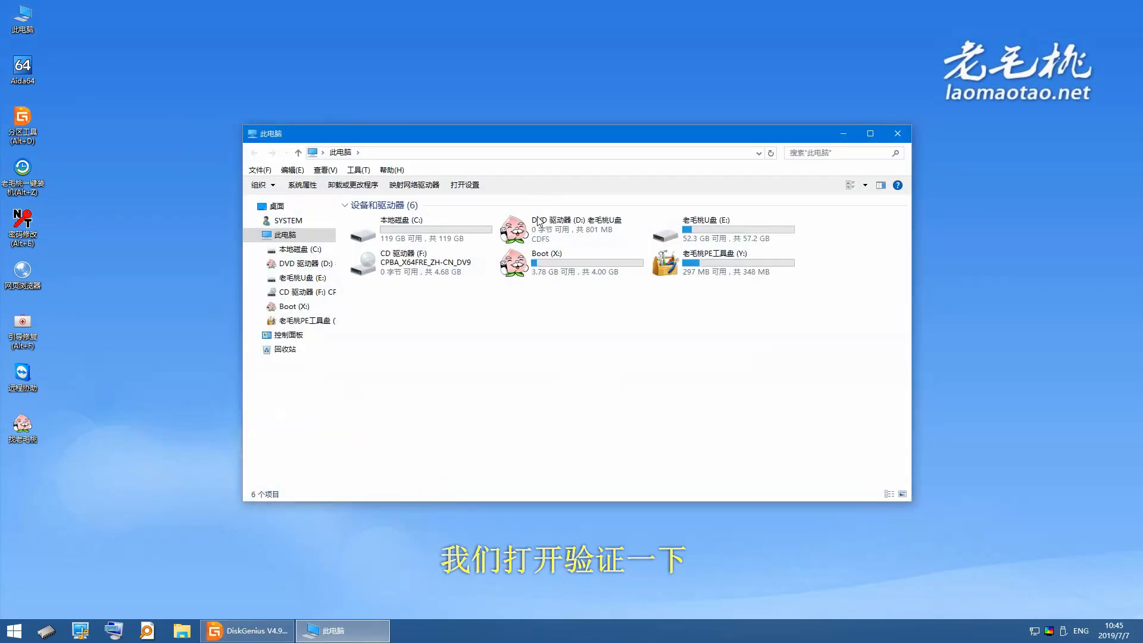
click(406, 271)
double_click(456, 264)
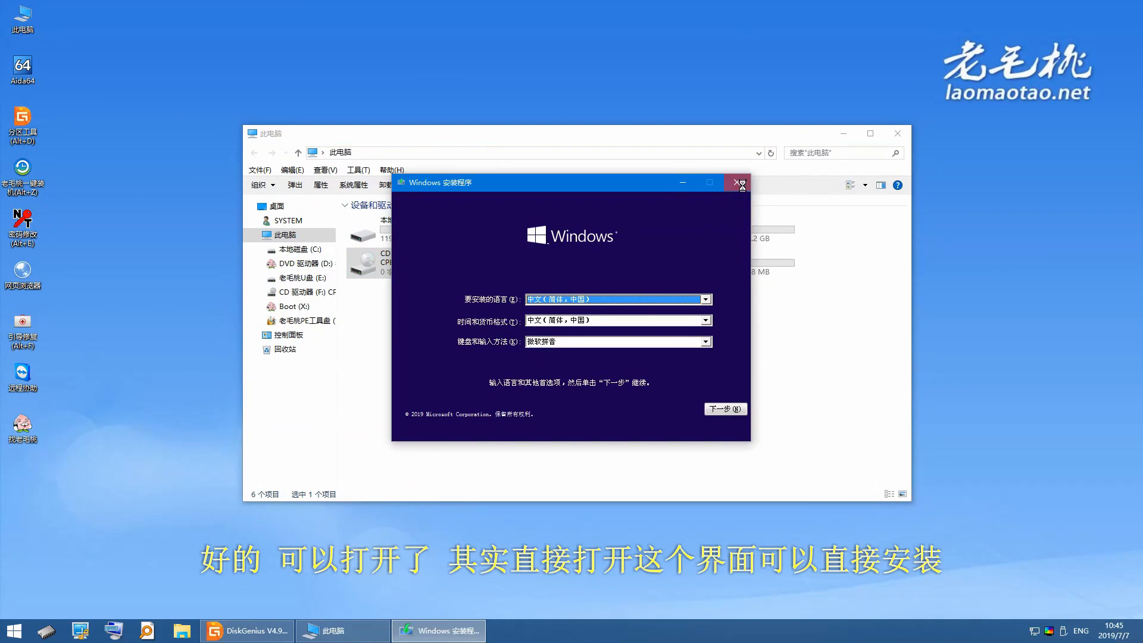
click(740, 183)
click(638, 357)
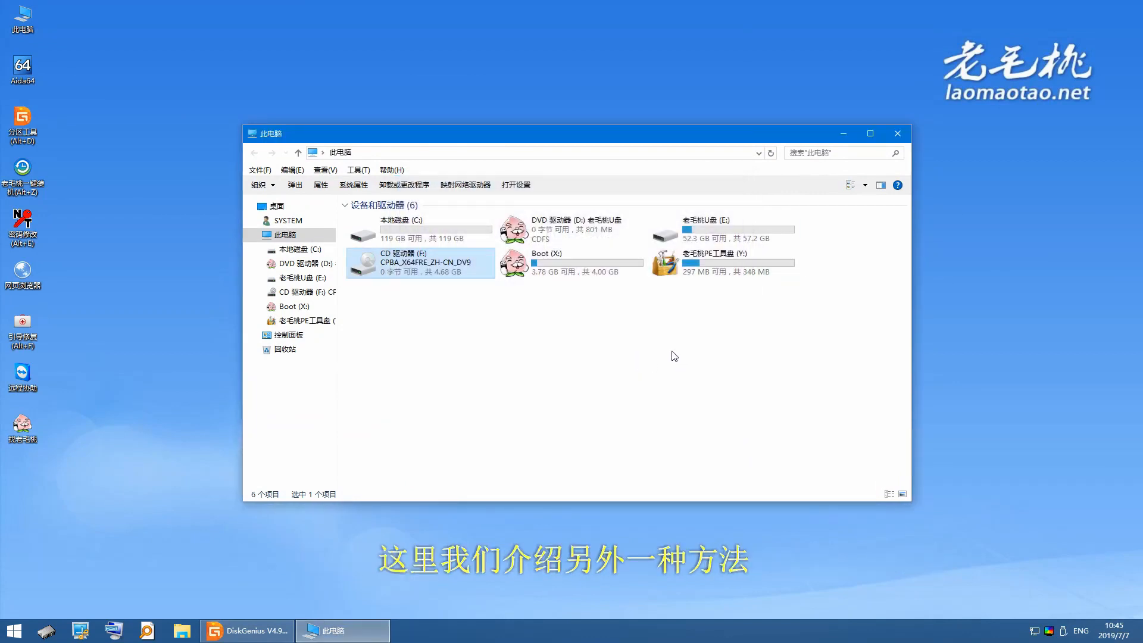
click(708, 356)
click(843, 133)
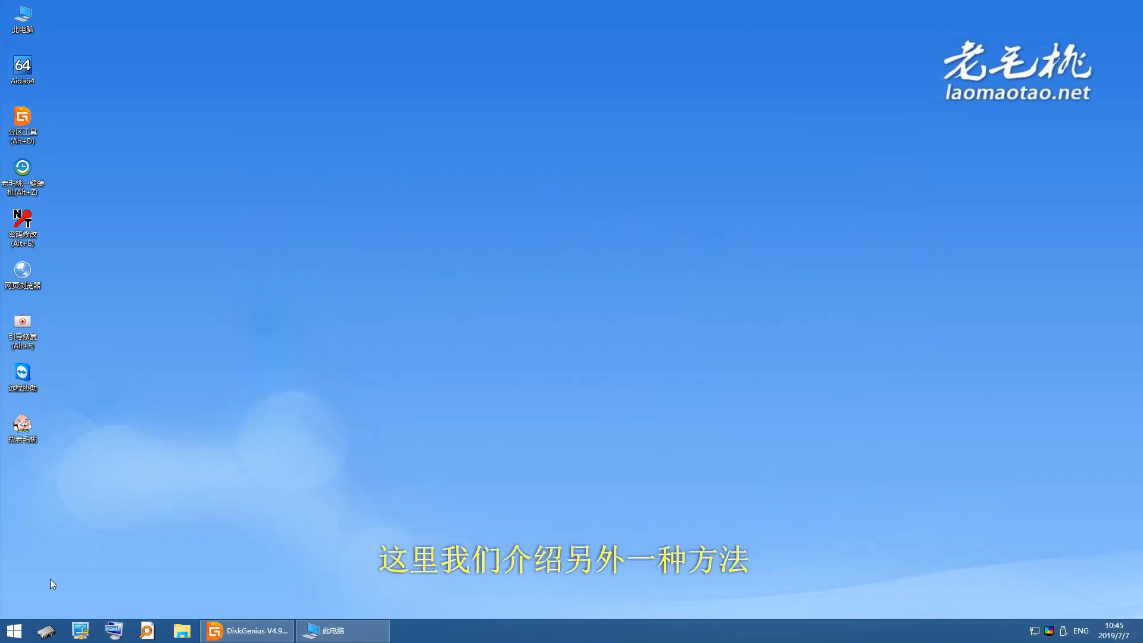
Step: Launch WinNTSetup from the PE's 安装维护 programs and move its window higher on the desktop
click(14, 630)
mouse_move(206, 401)
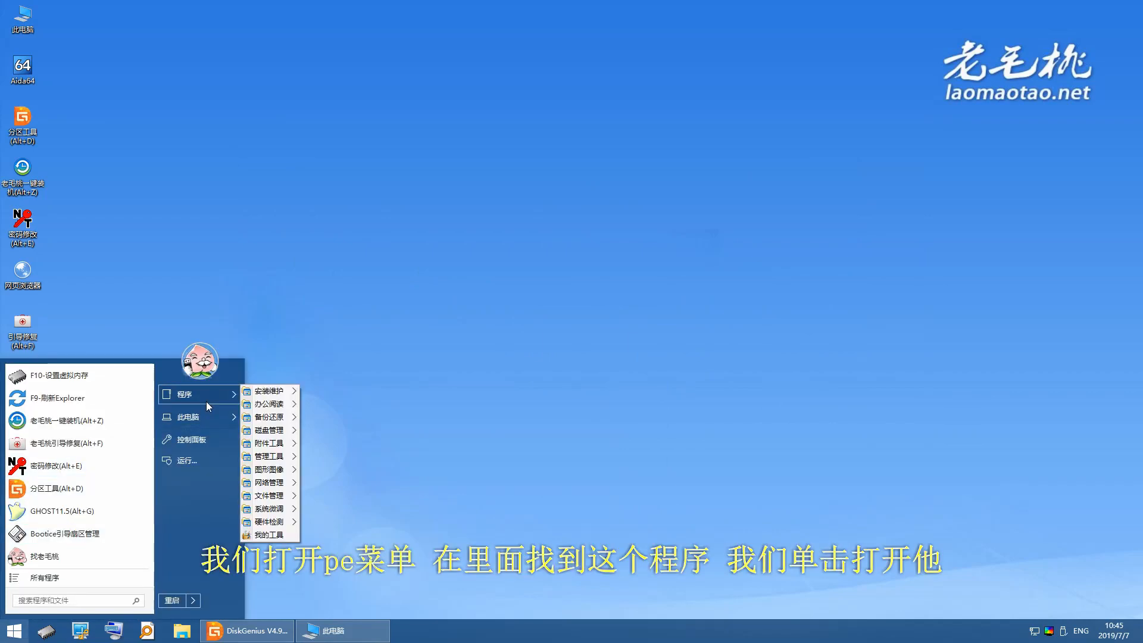
mouse_move(273, 394)
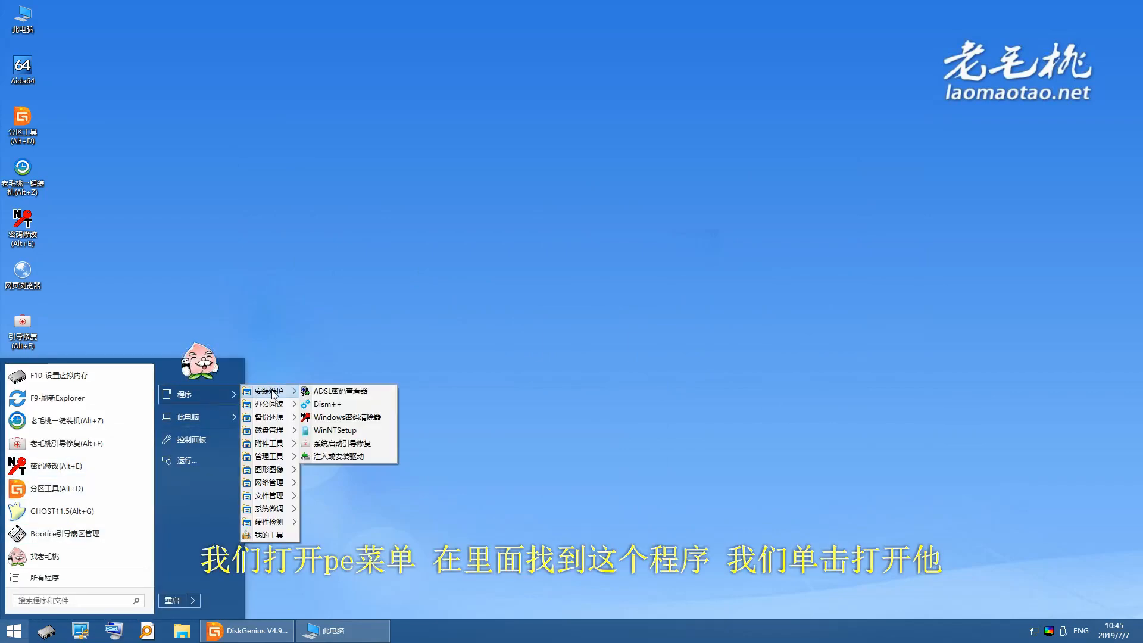
click(336, 430)
drag(568, 177, 622, 113)
Step: Choose install.wim in the sources folder of the mounted CD drive (F:) as the Windows installation source
click(753, 179)
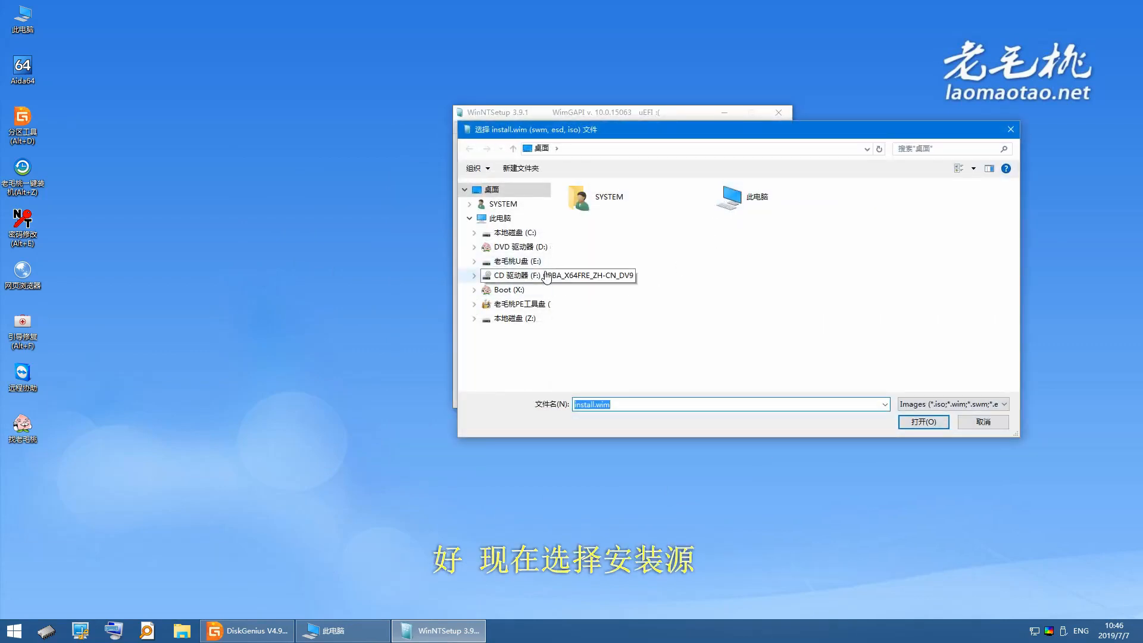
drag(553, 185, 584, 185)
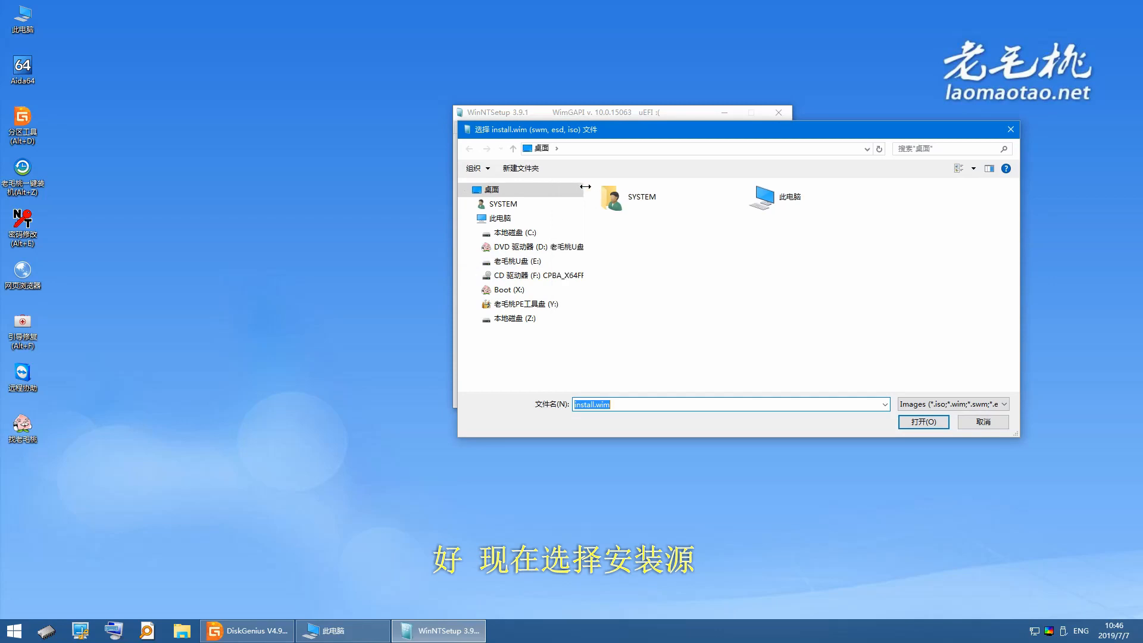
click(550, 275)
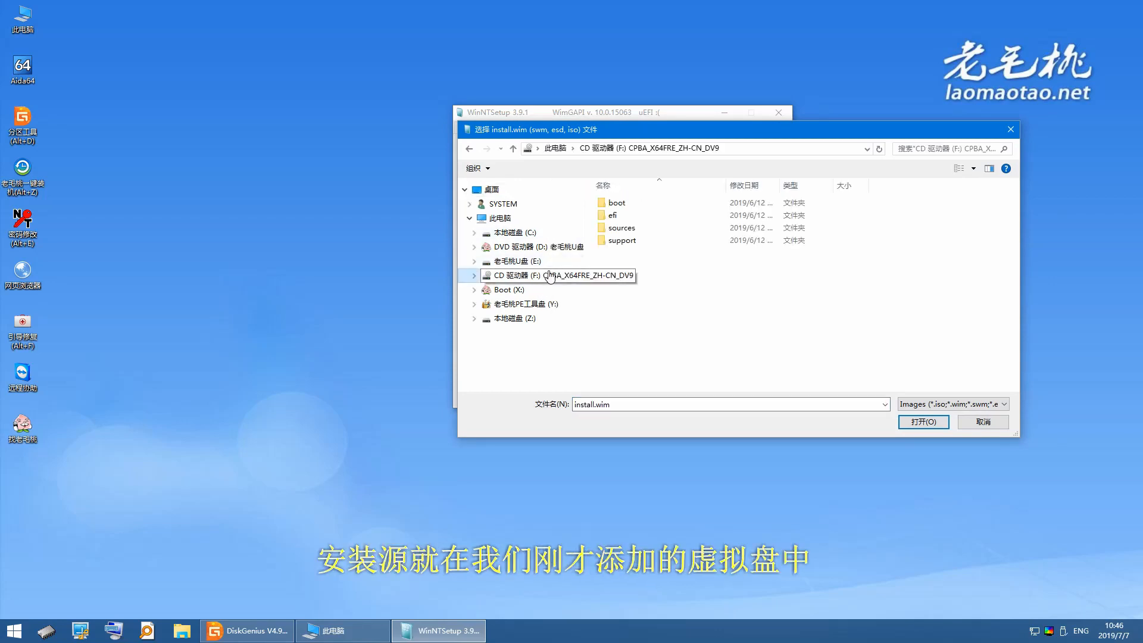
double_click(621, 228)
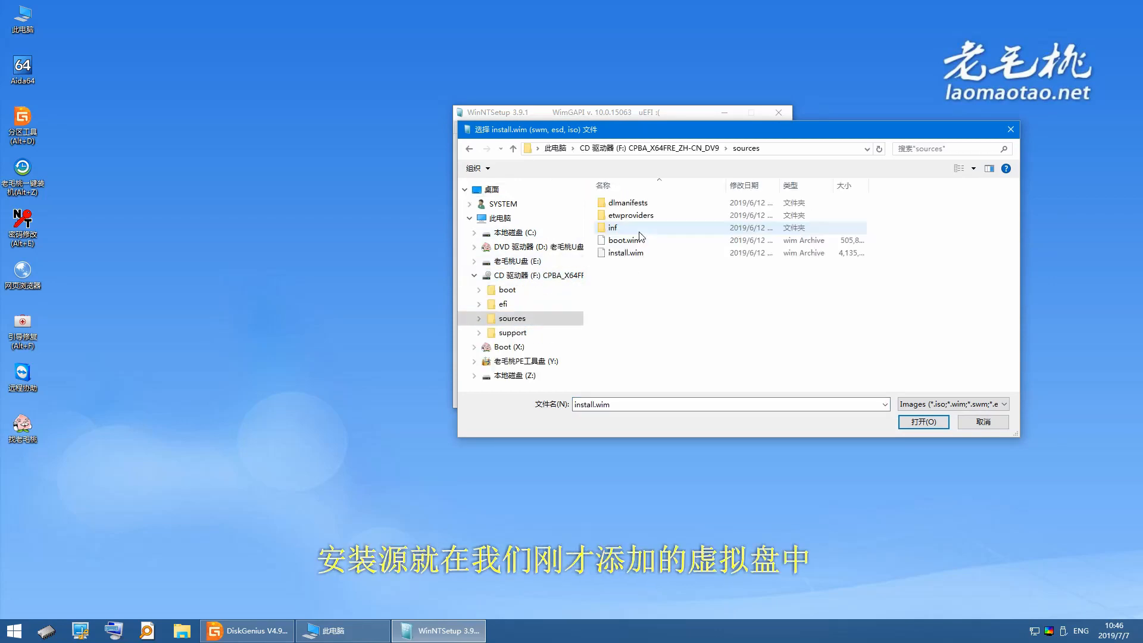
double_click(640, 344)
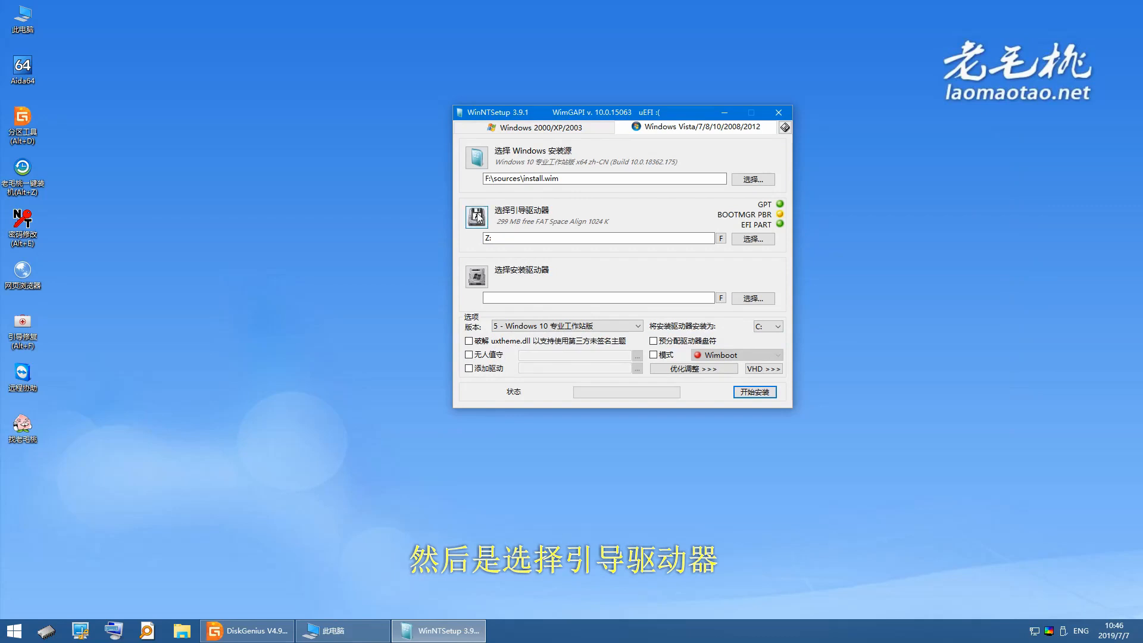
Step: Start choosing the boot drive and check the drive letters of the 120 GB disk's ESP and local partitions in DiskGenius
click(771, 239)
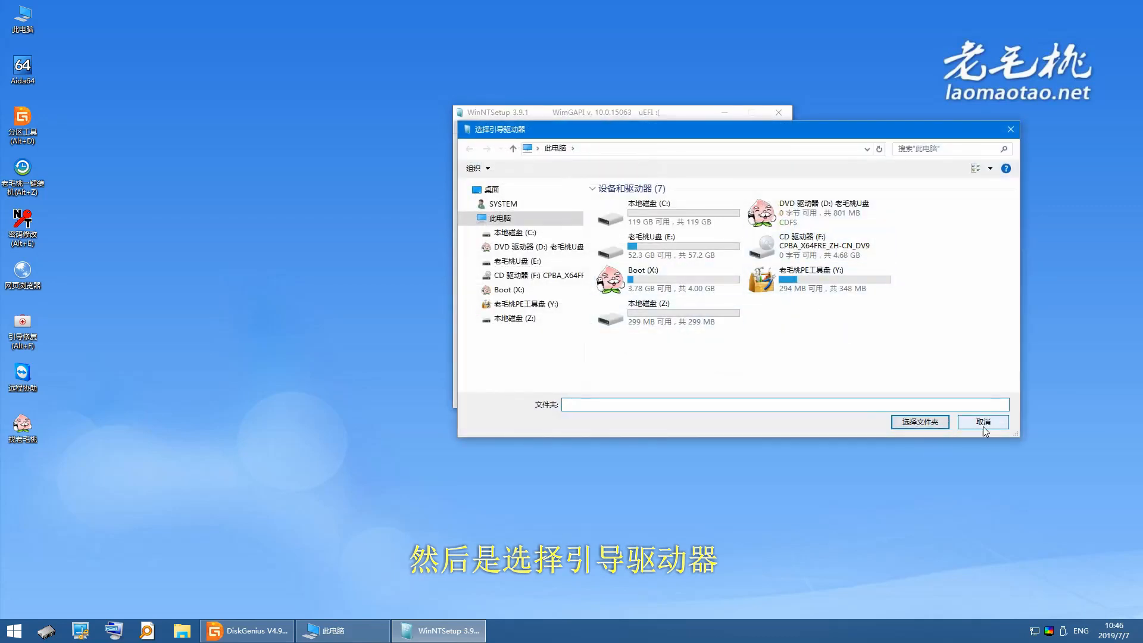
click(992, 424)
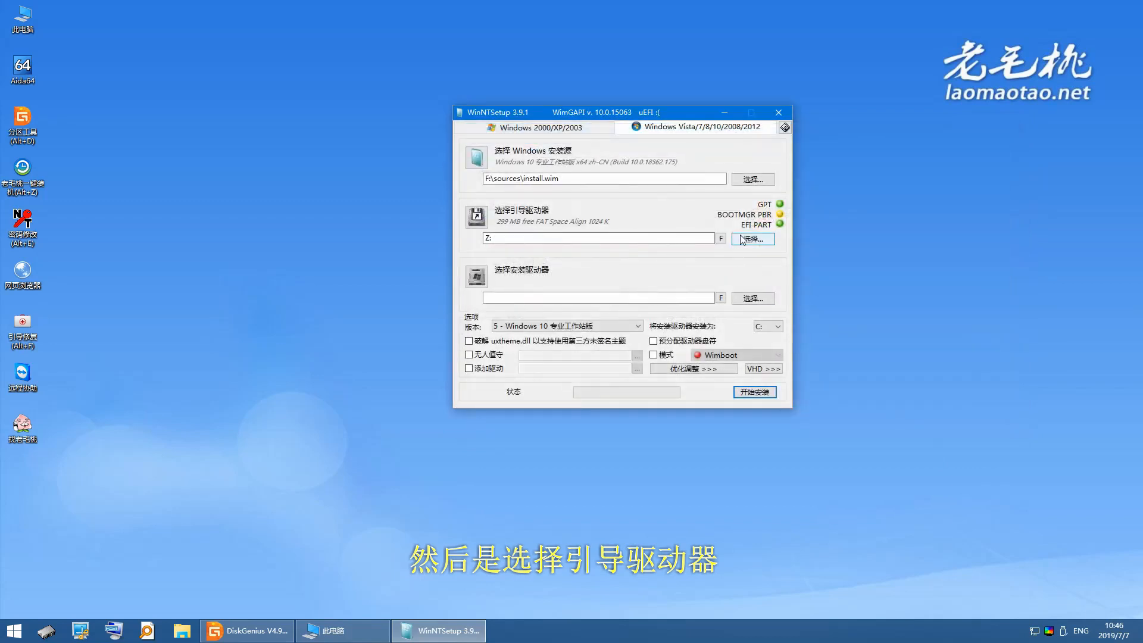
click(742, 240)
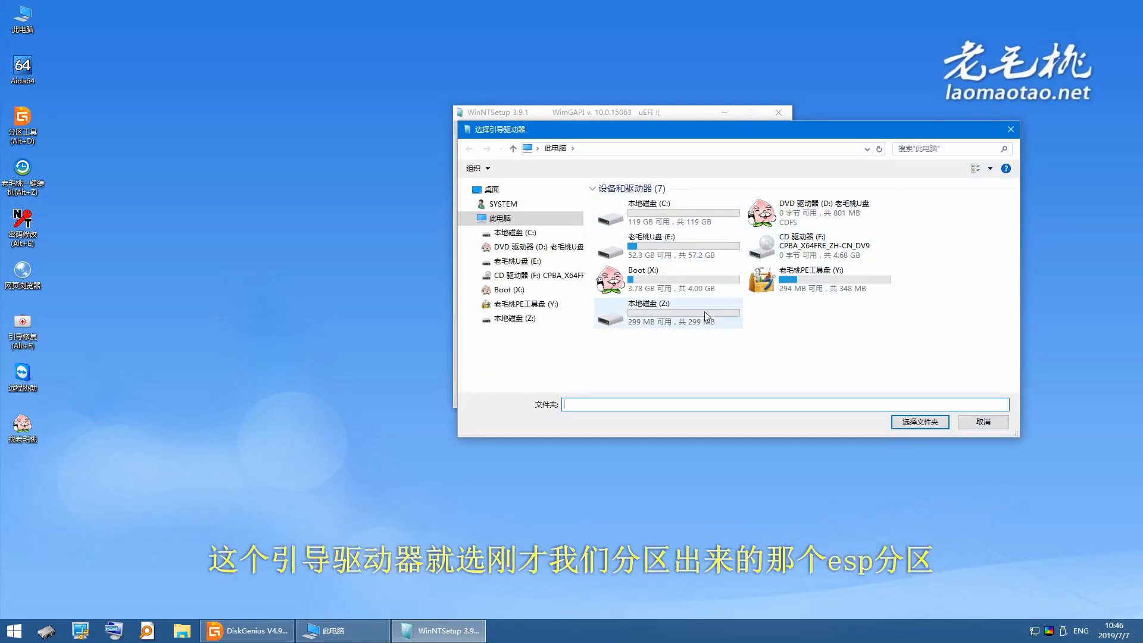
click(247, 630)
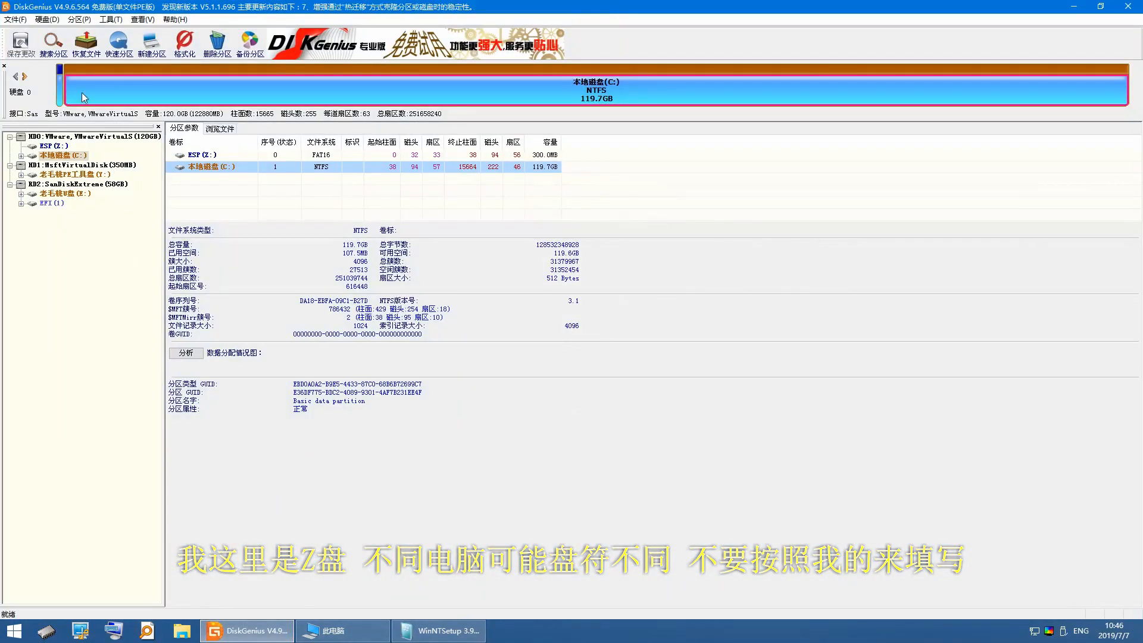
click(62, 89)
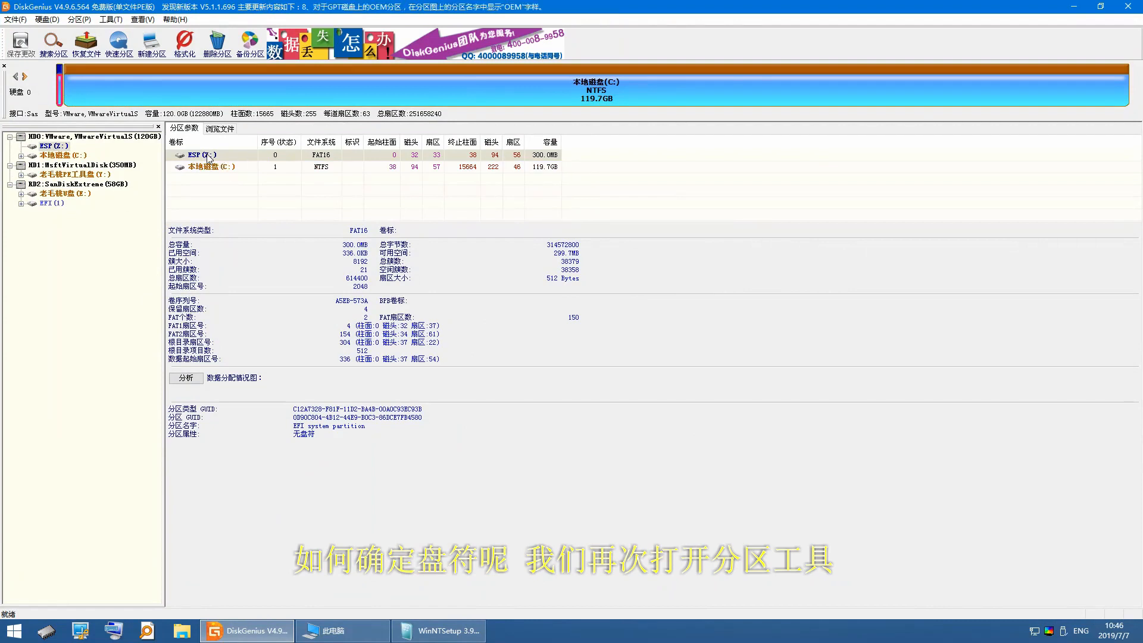
click(59, 138)
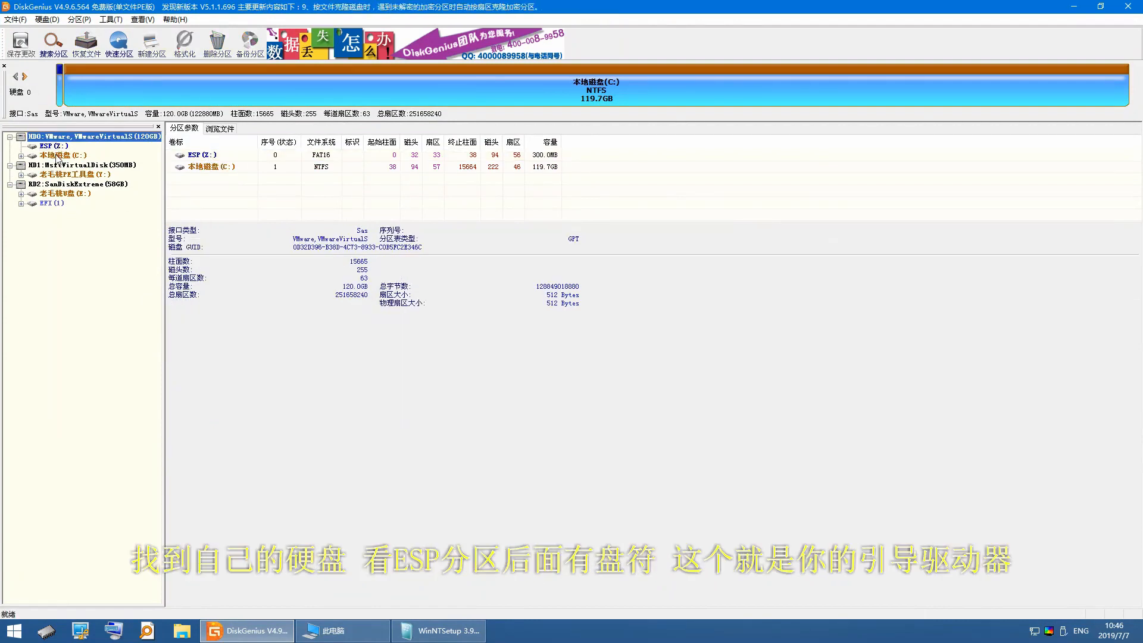
click(56, 156)
click(59, 148)
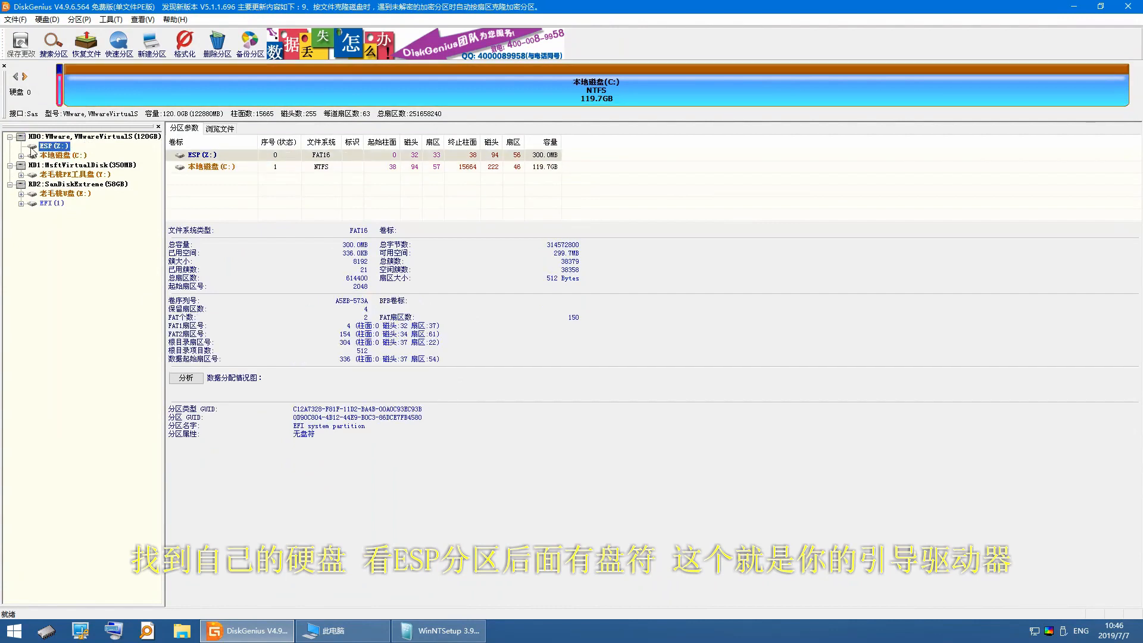
click(59, 89)
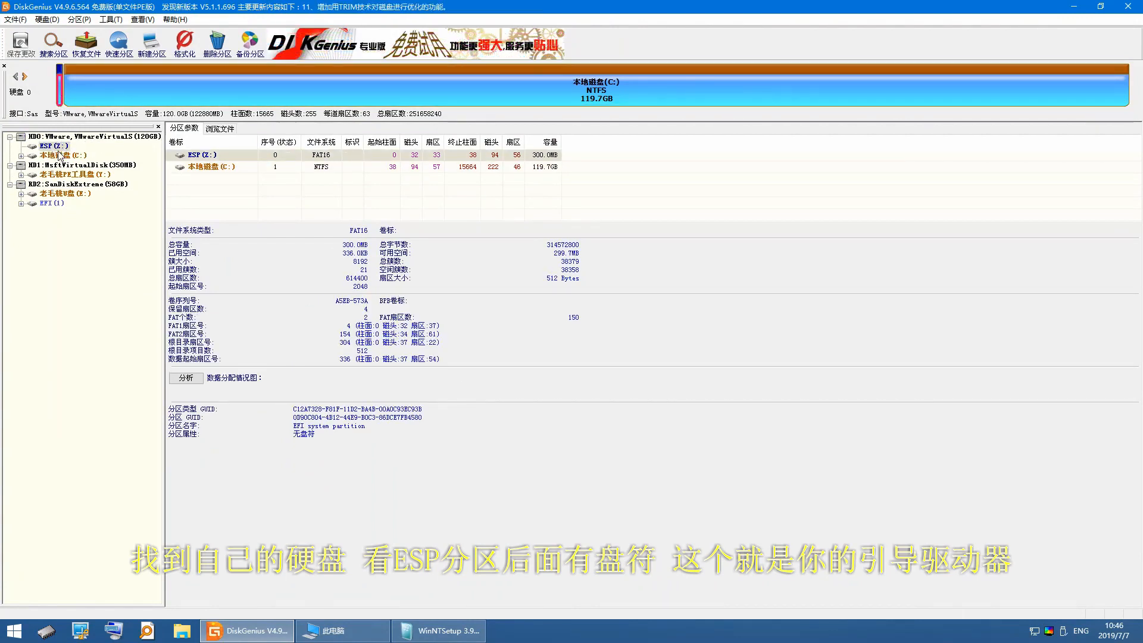
Step: Return to WinNTSetup and select the ESP partition, local disk (Z:), as the boot drive
click(438, 630)
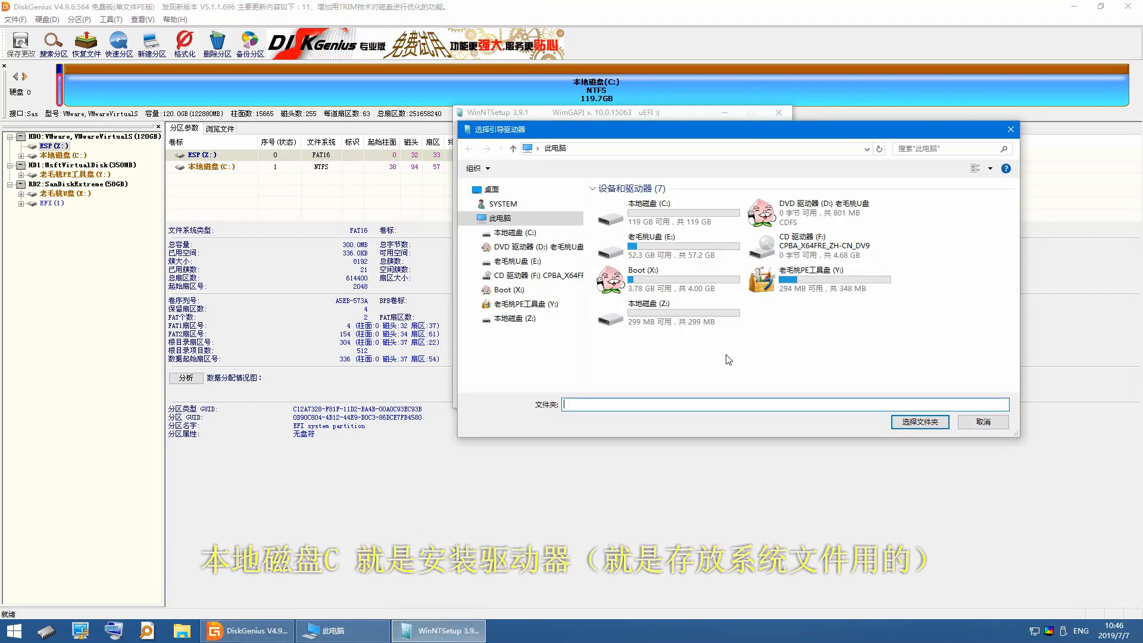
click(696, 328)
click(919, 421)
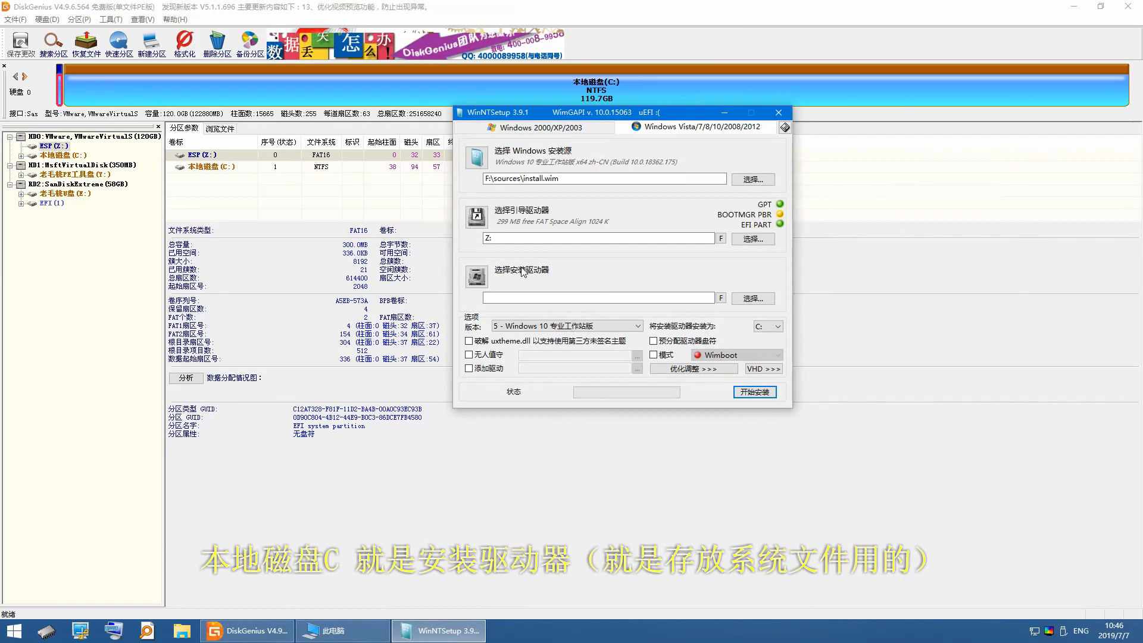
Step: Set local disk (C:) as the installation drive and choose the edition 1 - Windows 10 教育版
click(765, 303)
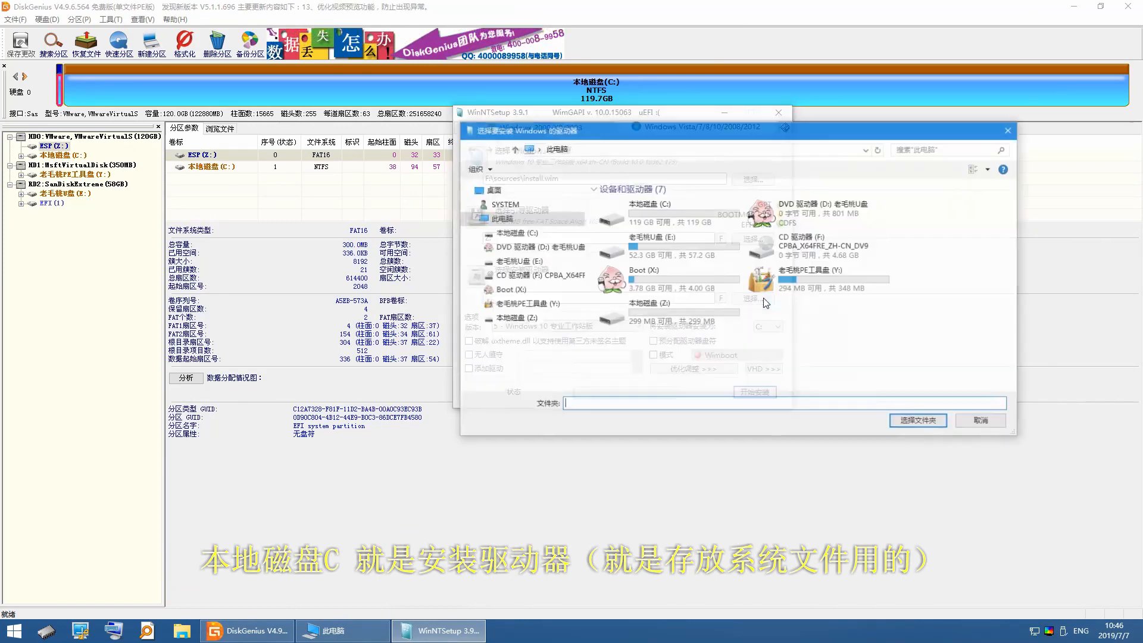
click(661, 221)
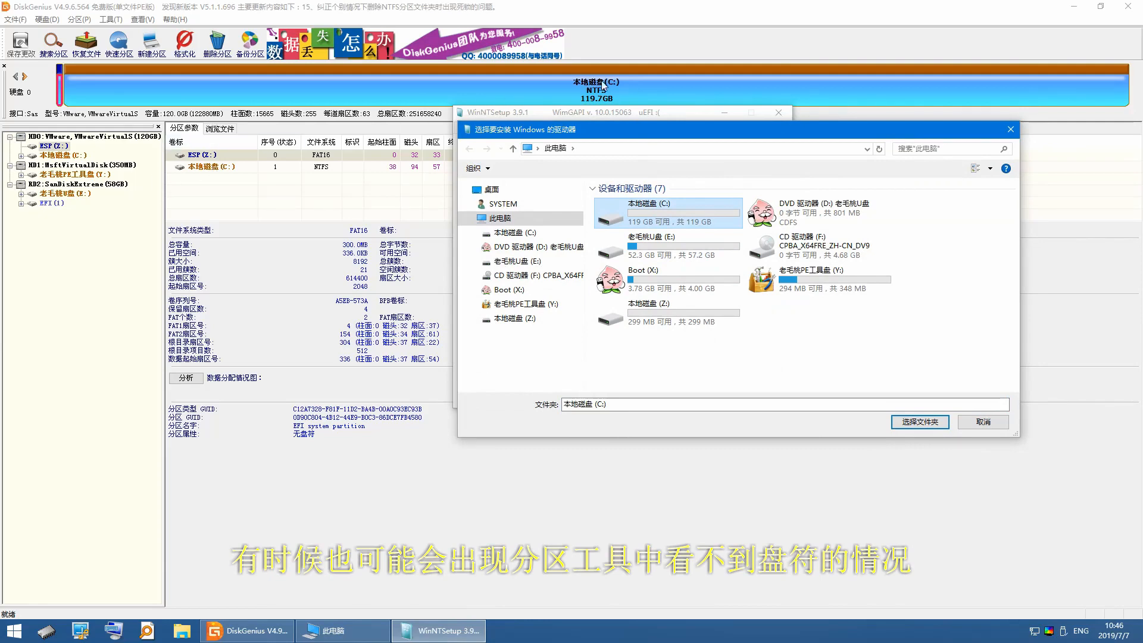
click(917, 422)
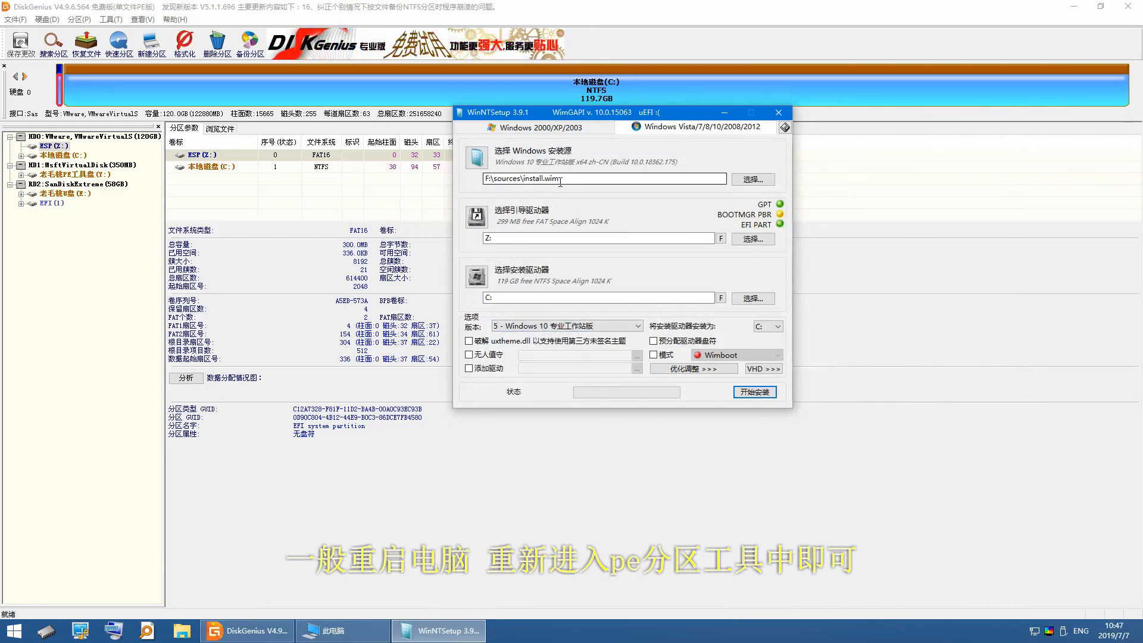
click(586, 327)
click(584, 338)
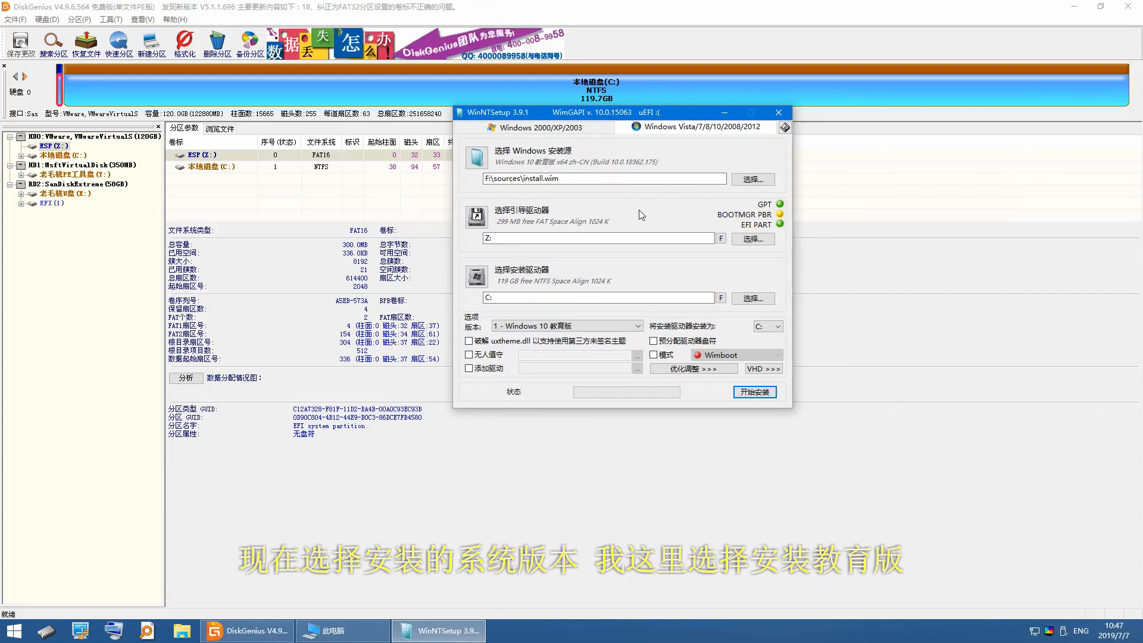
Step: Start the Windows installation with the default bootsect.exe options and restart the computer when this phase completes
click(752, 392)
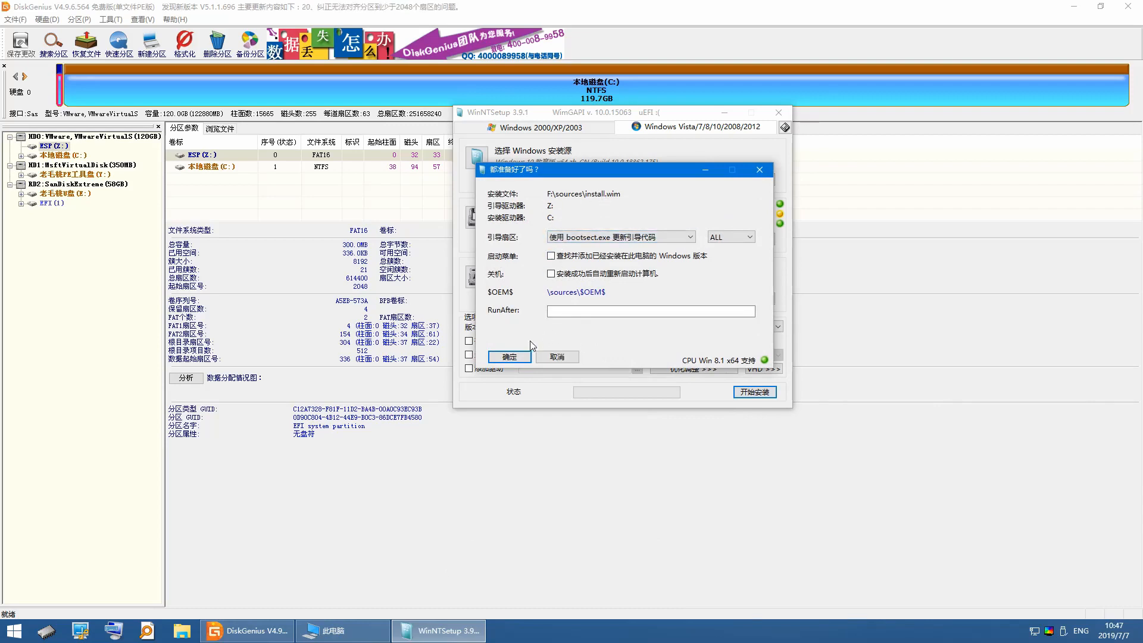
click(509, 357)
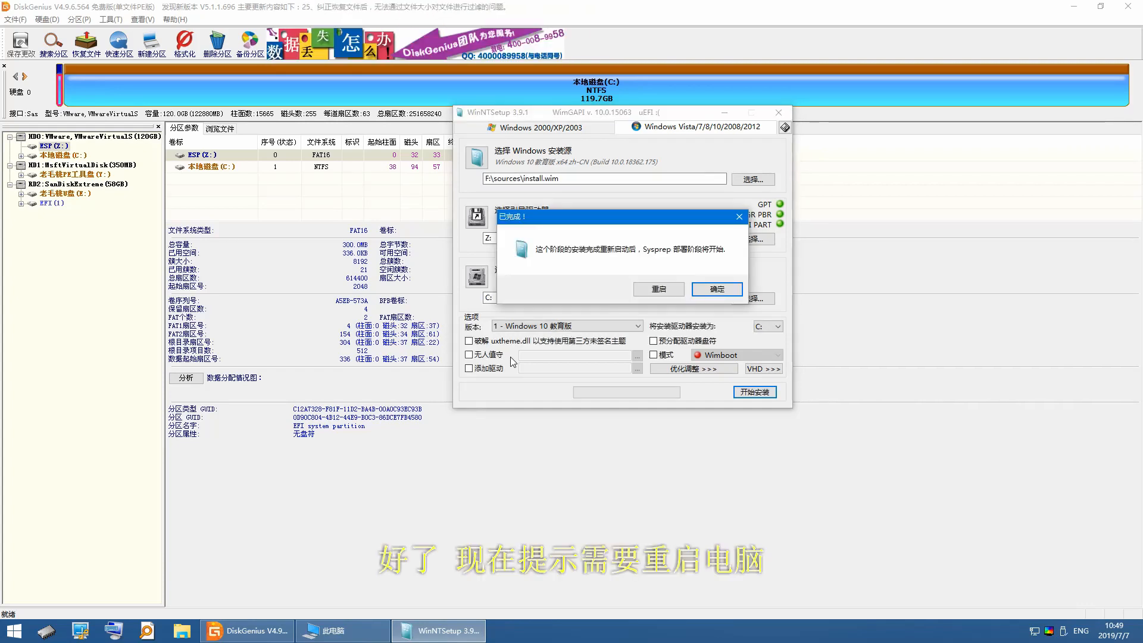
click(659, 290)
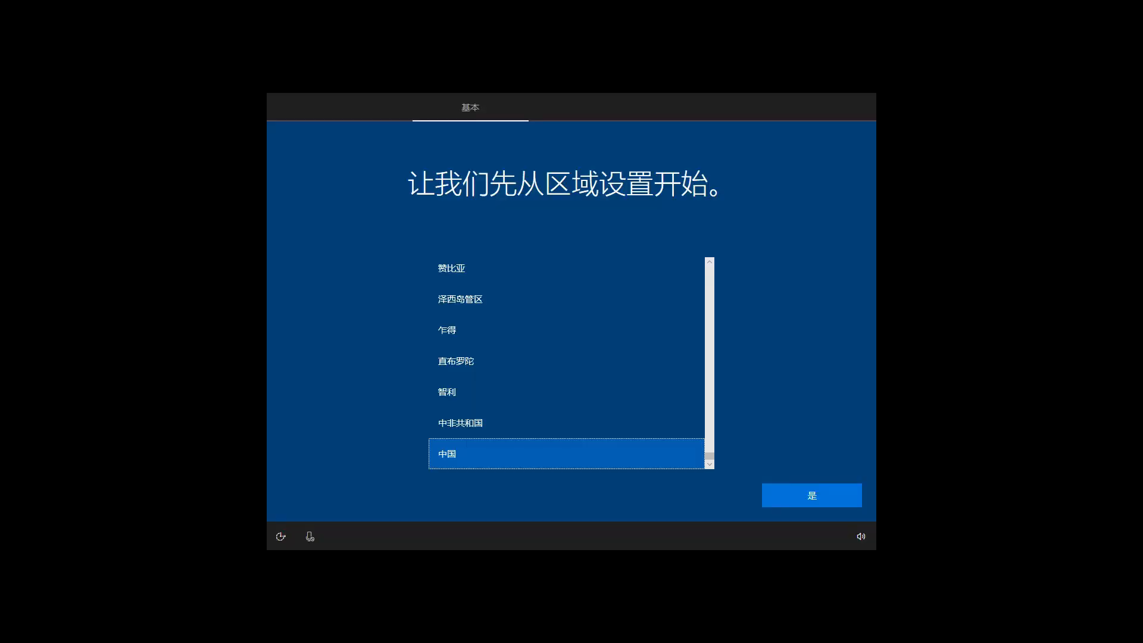
Step: Accept 中国 as the region and 微软拼音 as the keyboard layout, and proceed to the network stage of Windows setup
click(804, 497)
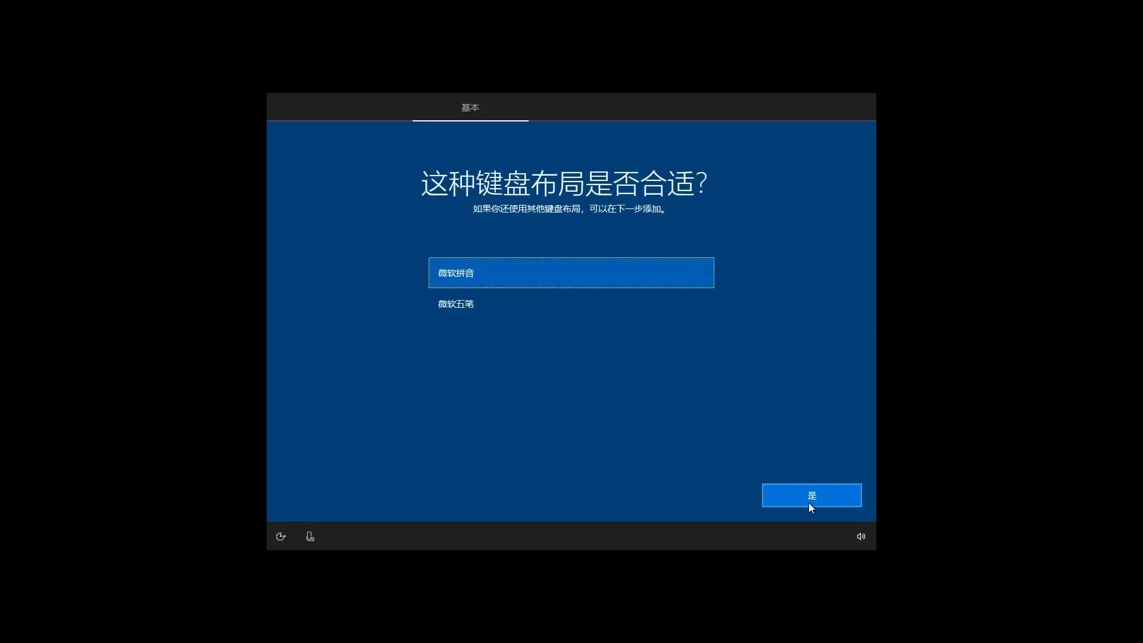
click(809, 500)
click(787, 493)
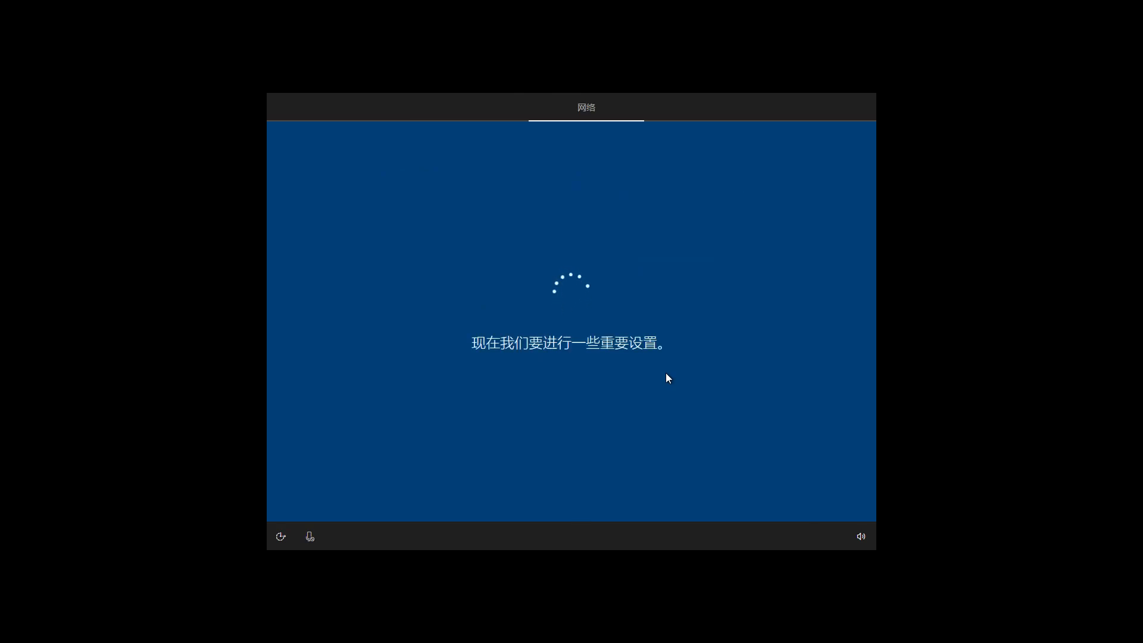